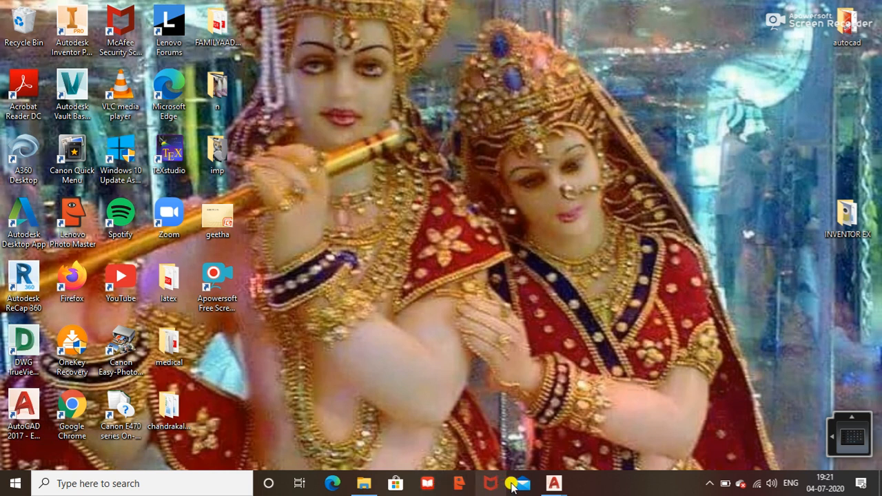
Switch to the AutoCAD drawing SECTION1 (1).dwg and maximize its window
mouse_move(557, 486)
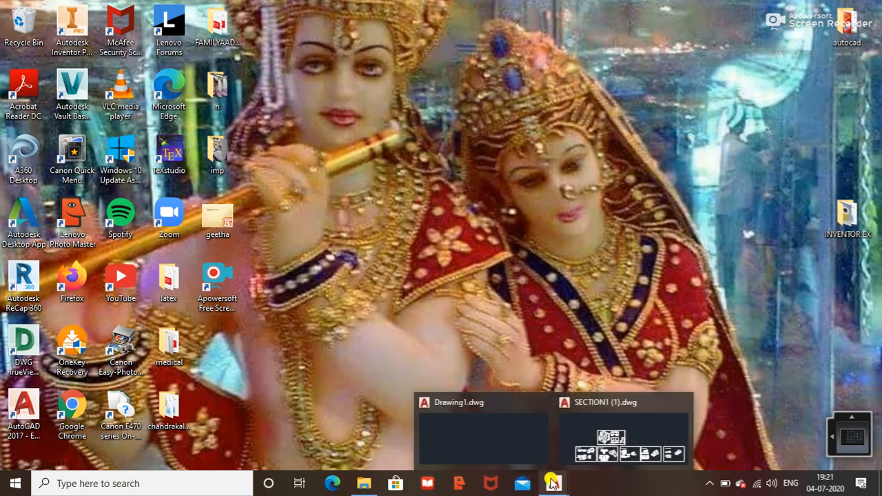
left_click(605, 445)
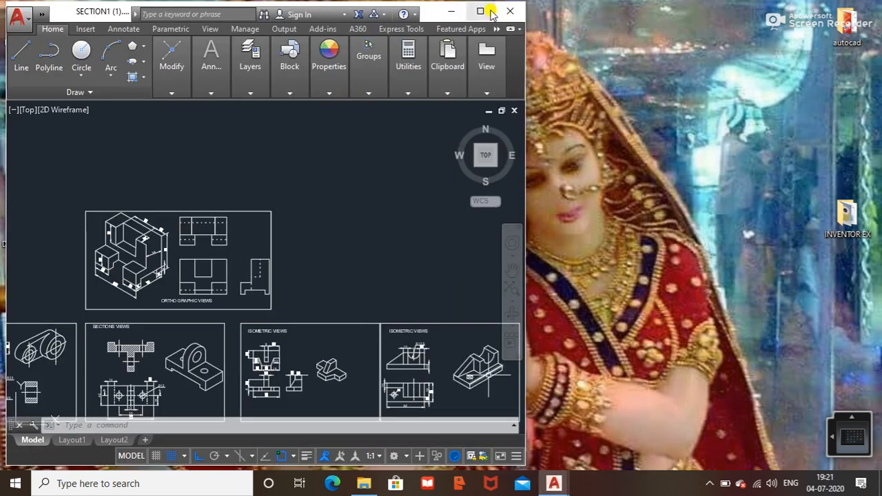
left_click(482, 11)
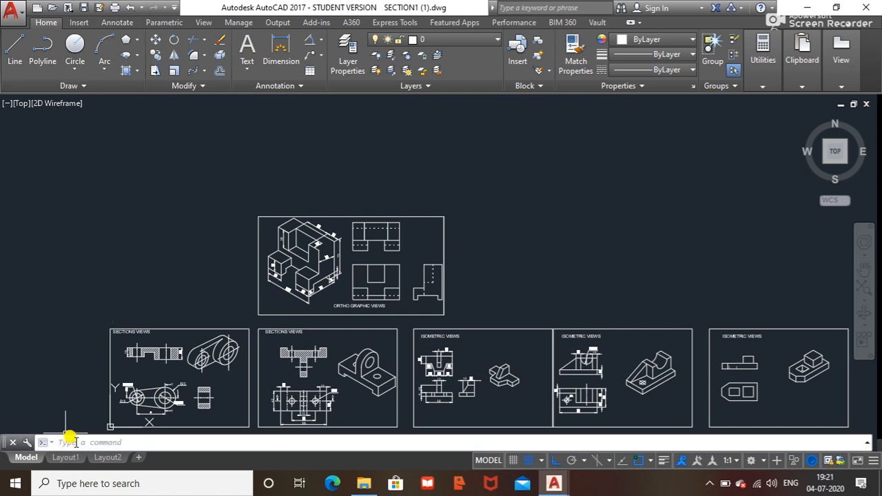
Start plotting the model and choose DWG To PDF.pc3 as the plotter
key("ctrl+p")
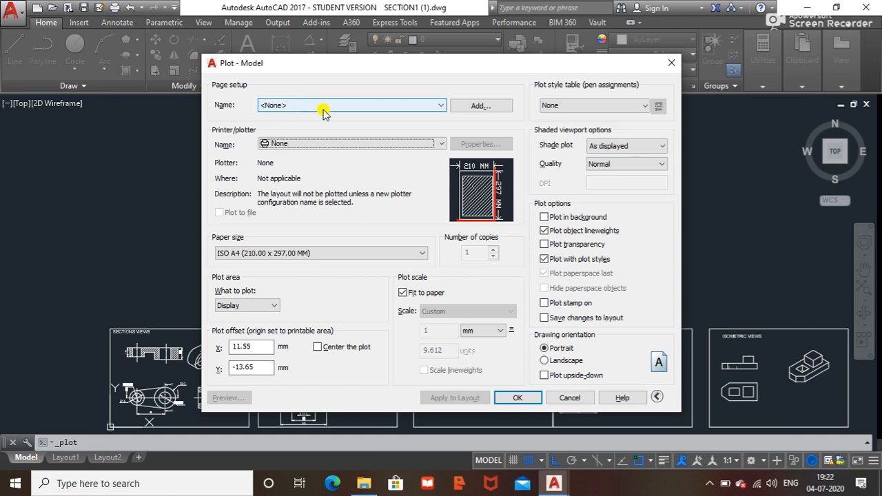
left_click(435, 109)
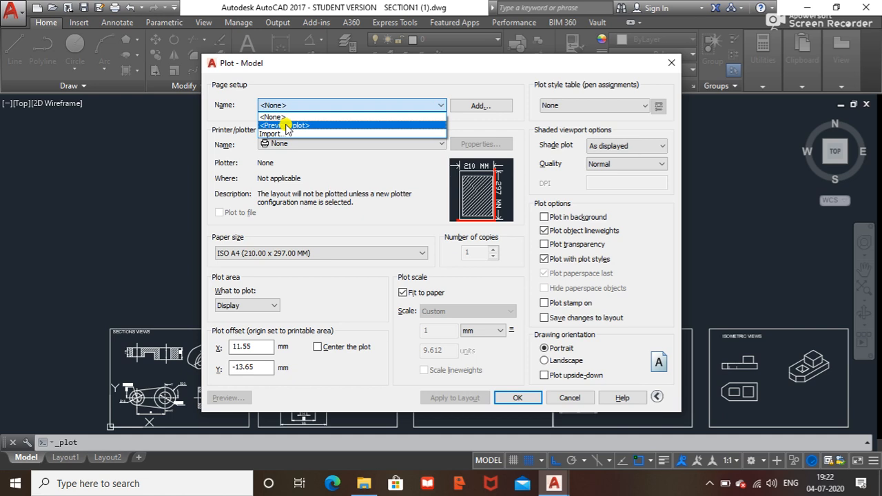
left_click(358, 87)
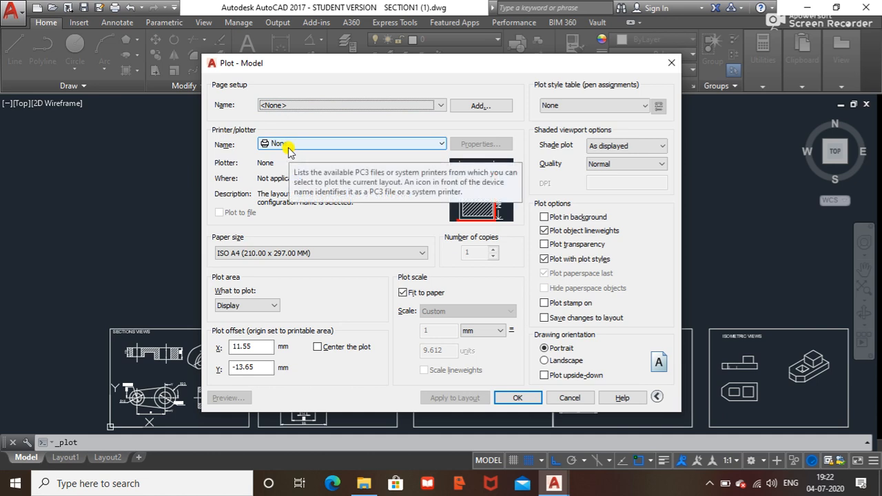
left_click(441, 144)
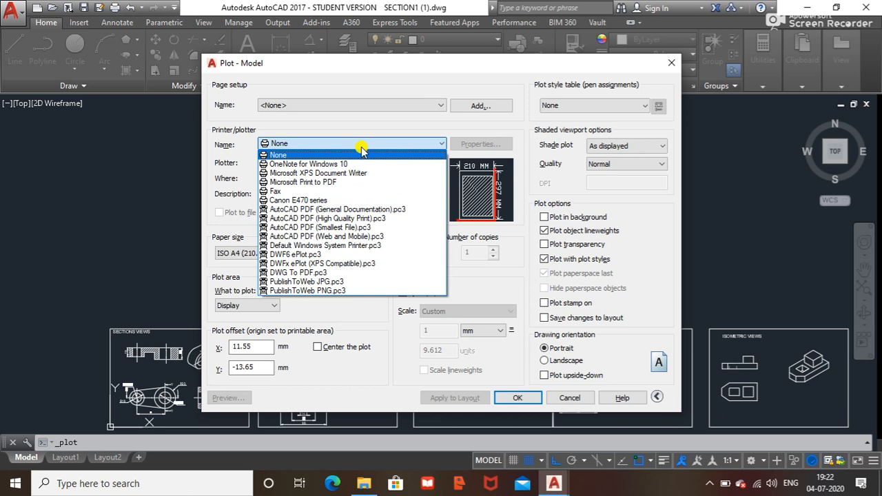
left_click(327, 274)
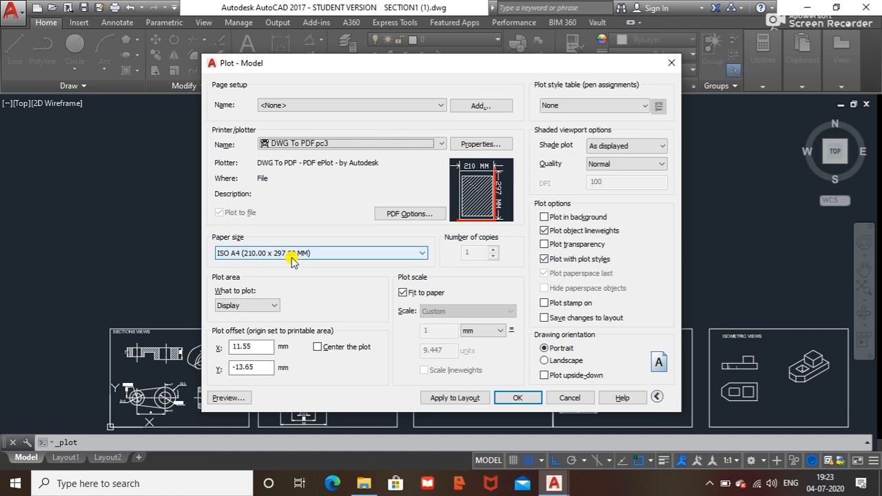
Set the plot's paper size to ISO A4 (297.00 x 210.00 MM)
mouse_move(470, 209)
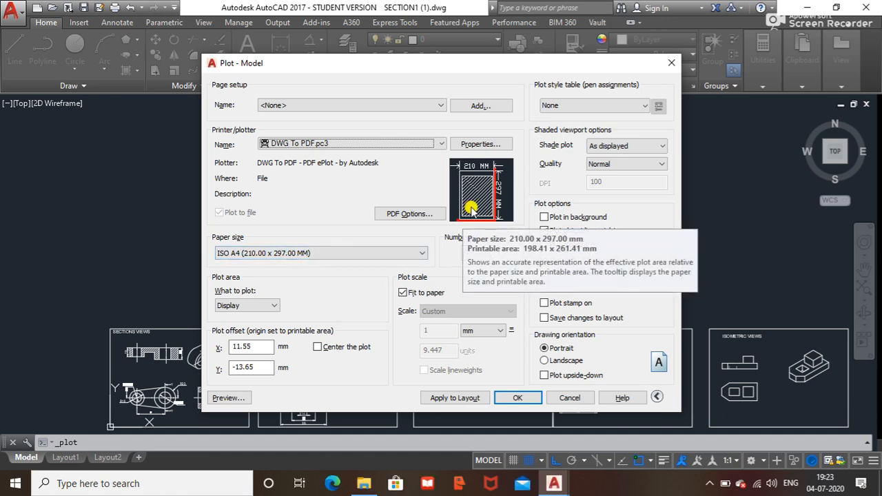
left_click(422, 253)
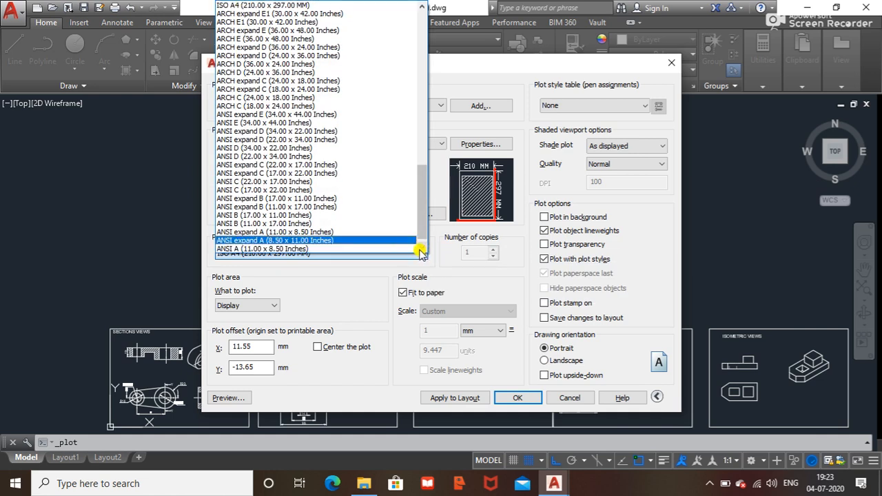
scroll(357, 232, "up", 3)
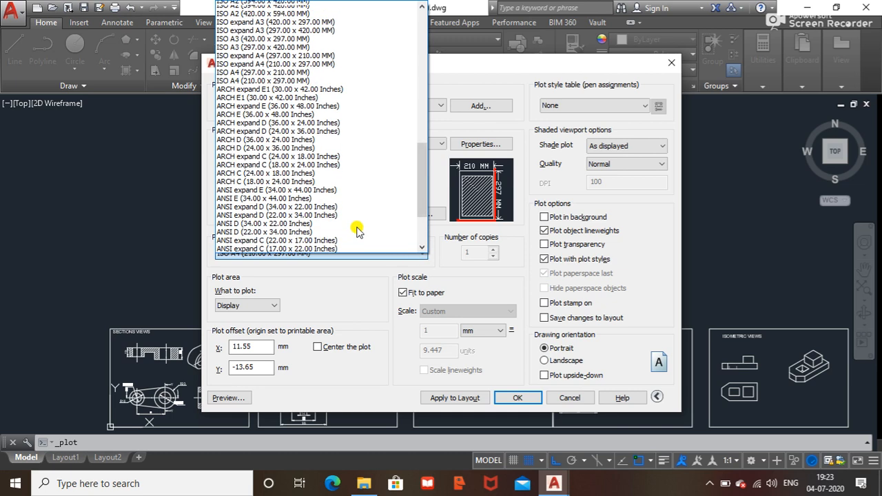
scroll(353, 228, "up", 6)
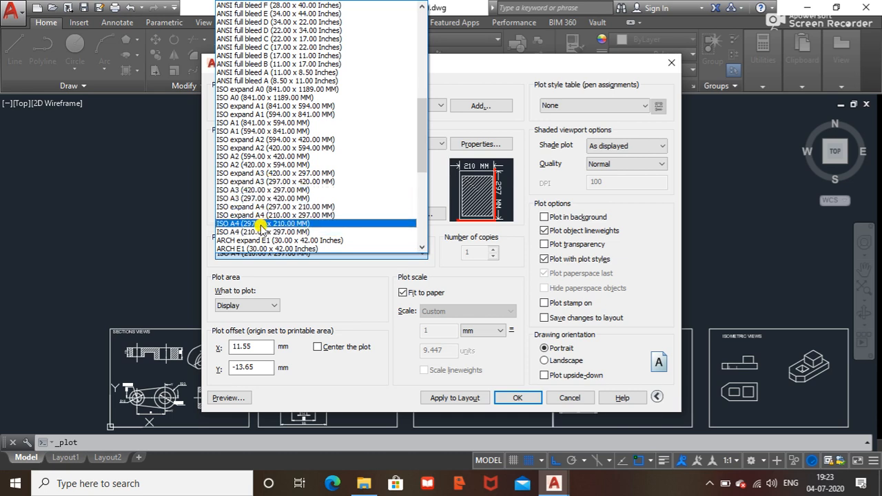
left_click(262, 224)
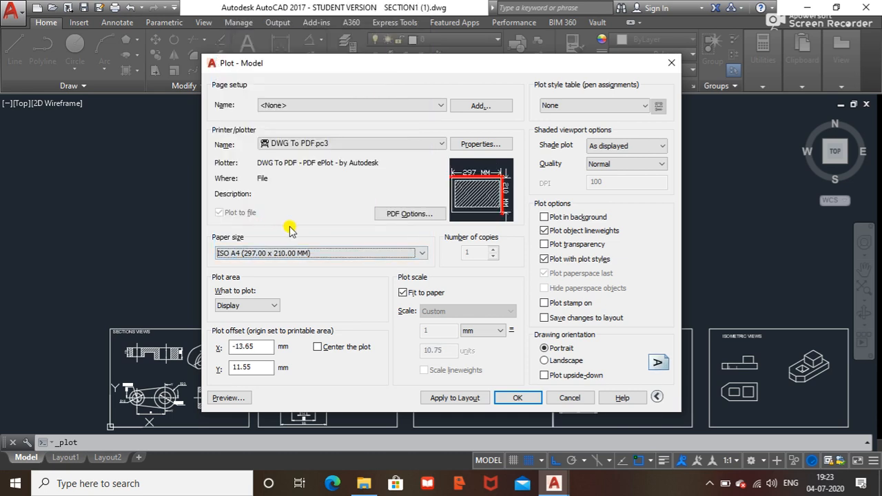
Center the plot on the paper and set the drawing orientation to Landscape
mouse_move(502, 173)
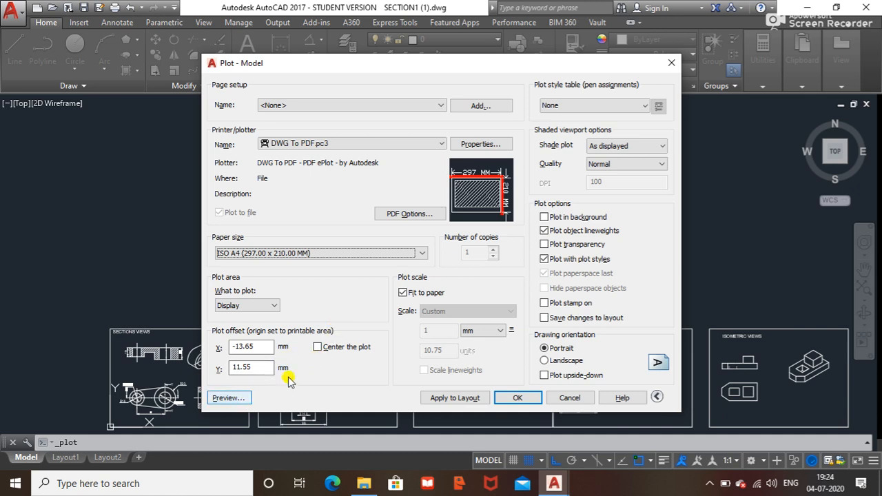
left_click(317, 348)
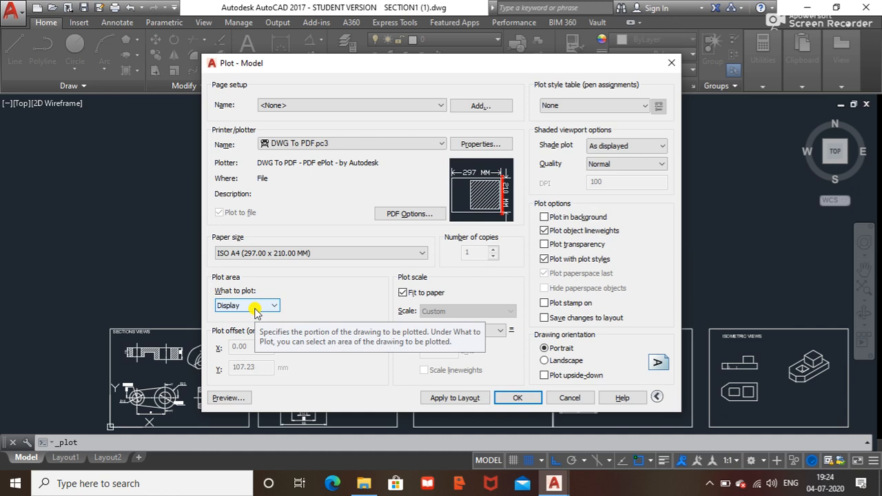
left_click(544, 362)
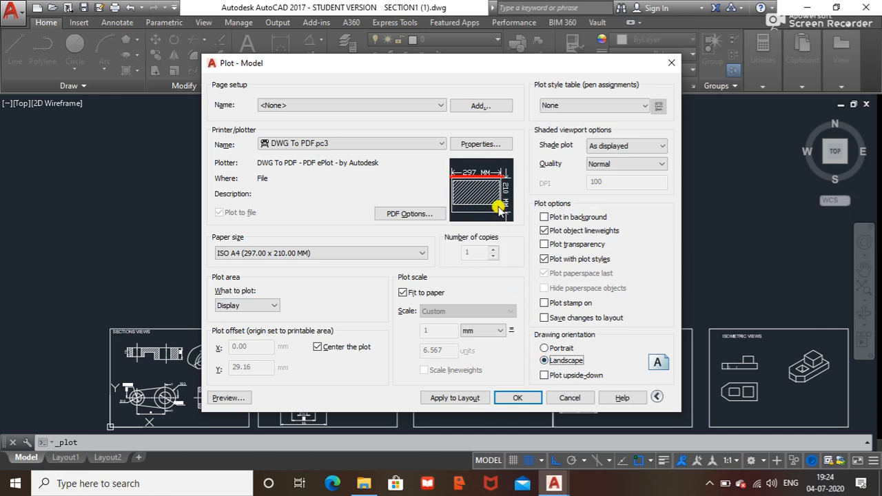
Preview the plot with the Display plot area and close the plot settings without plotting
mouse_move(460, 198)
left_click(228, 398)
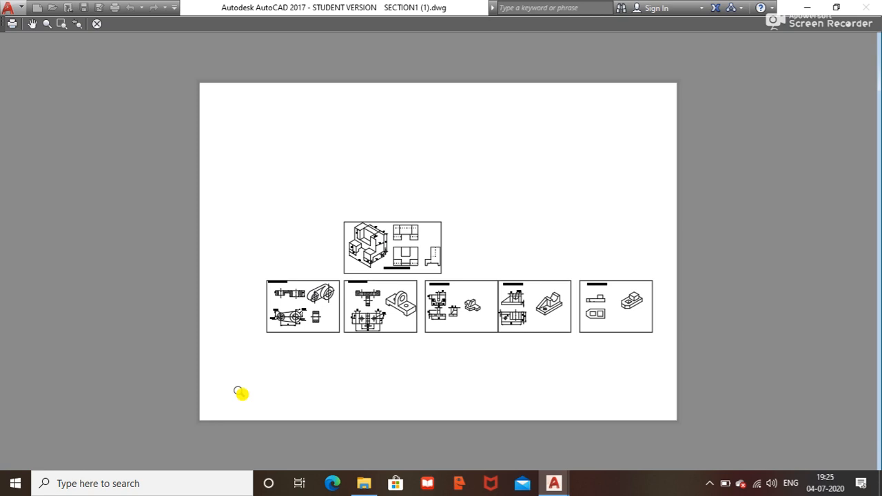
key("Escape")
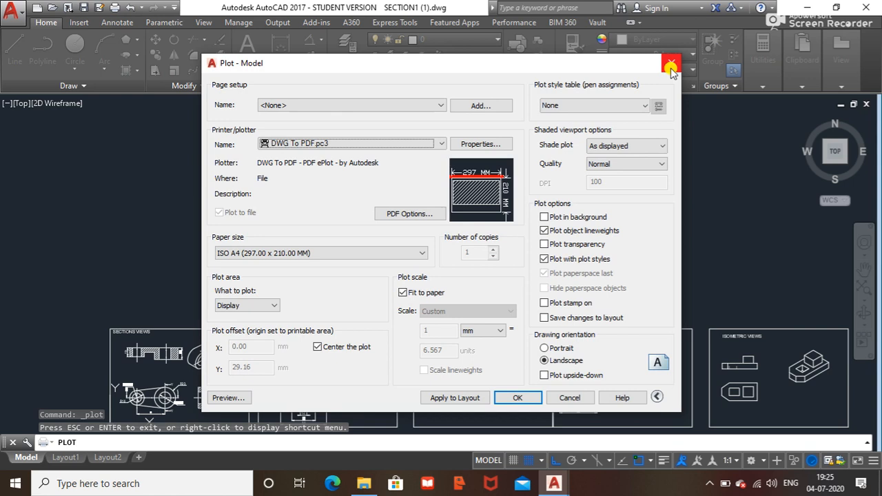
left_click(670, 66)
Enlarge the orthographic views in the display, reload the previous plot settings and preview the plot of that display
scroll(475, 256, "up", 4)
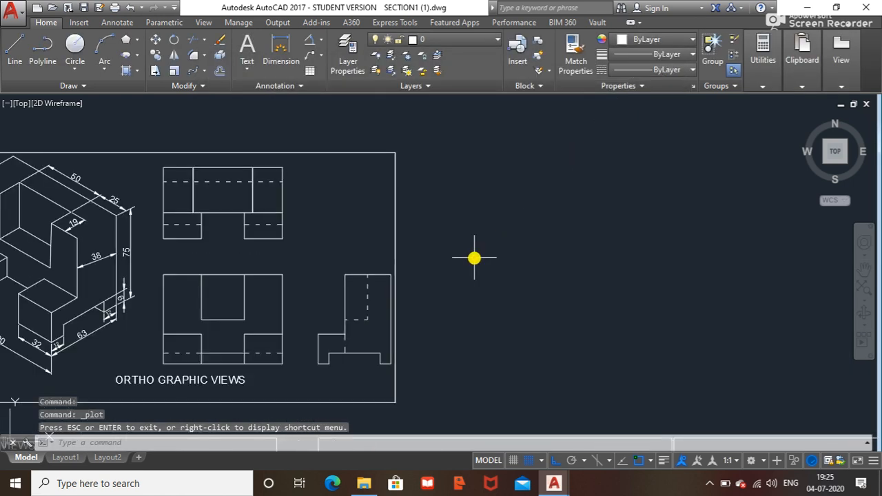
scroll(483, 256, "down", 2)
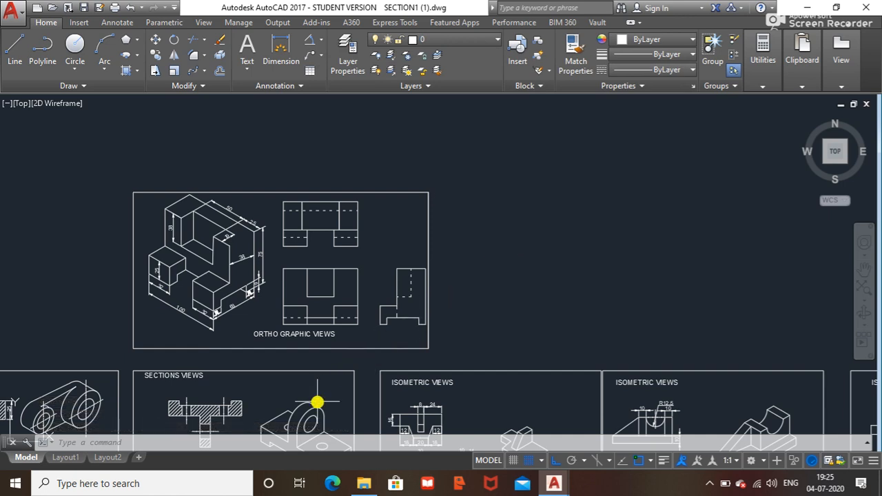
key("ctrl+p")
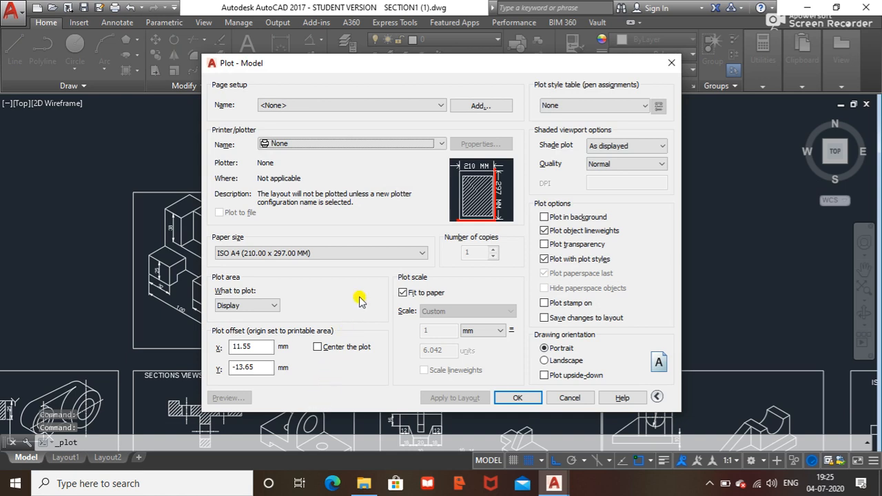
left_click(441, 107)
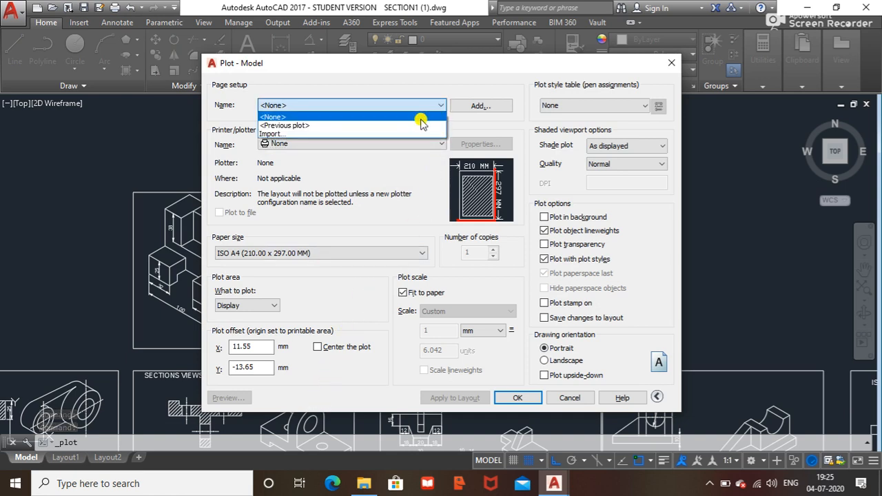
left_click(417, 123)
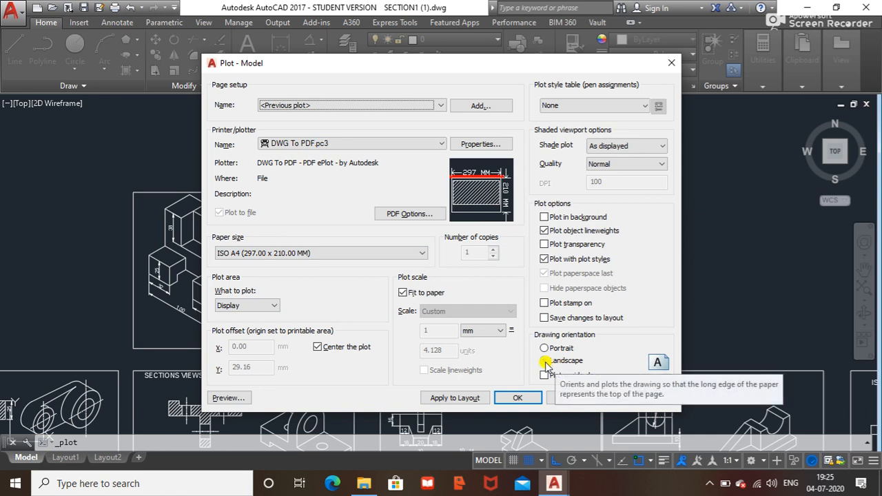
left_click(244, 399)
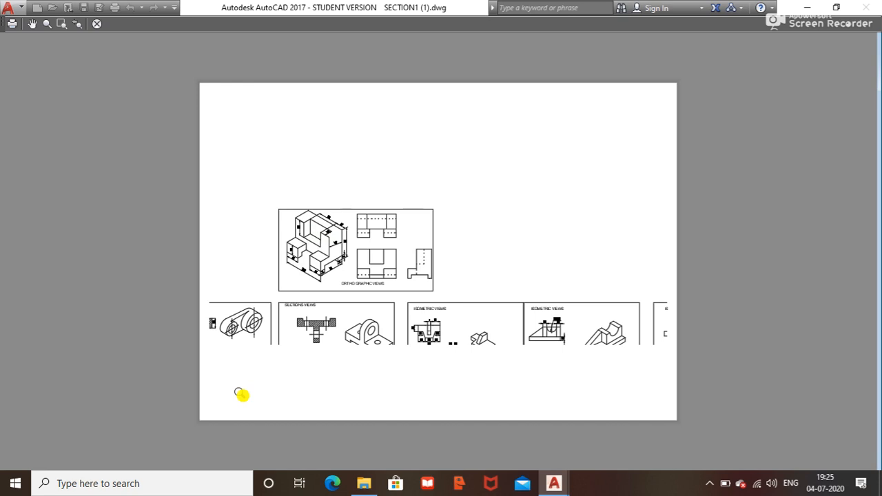
key("Escape")
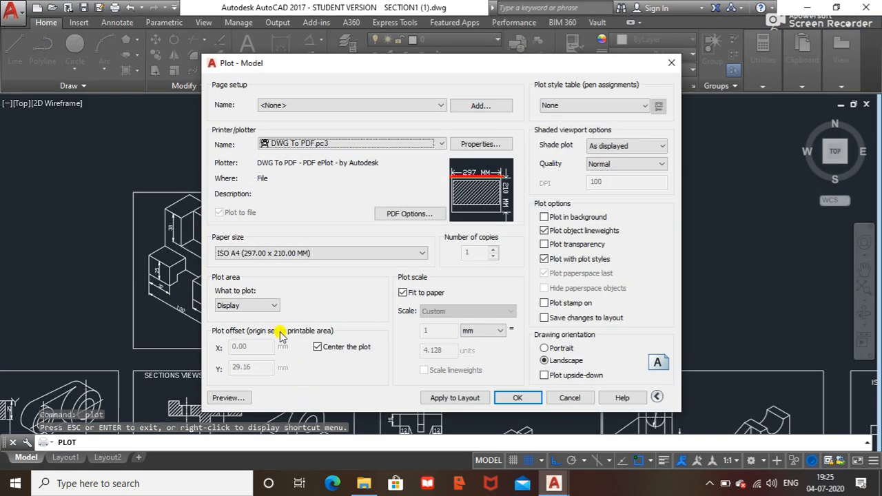
Set the plot area to Extents and preview the plot
left_click(275, 310)
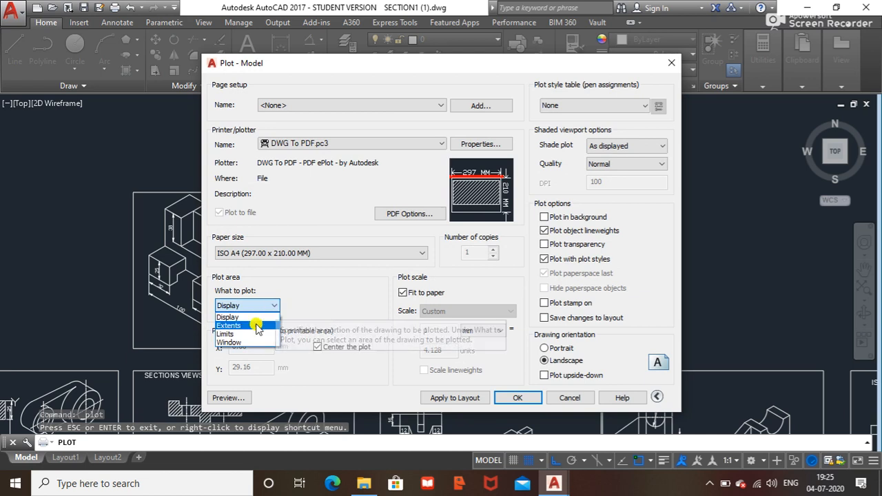
left_click(250, 325)
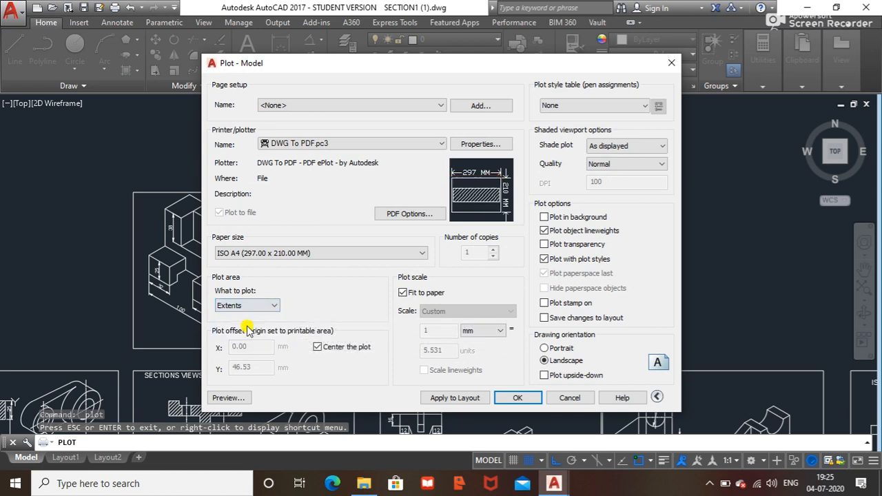
left_click(230, 400)
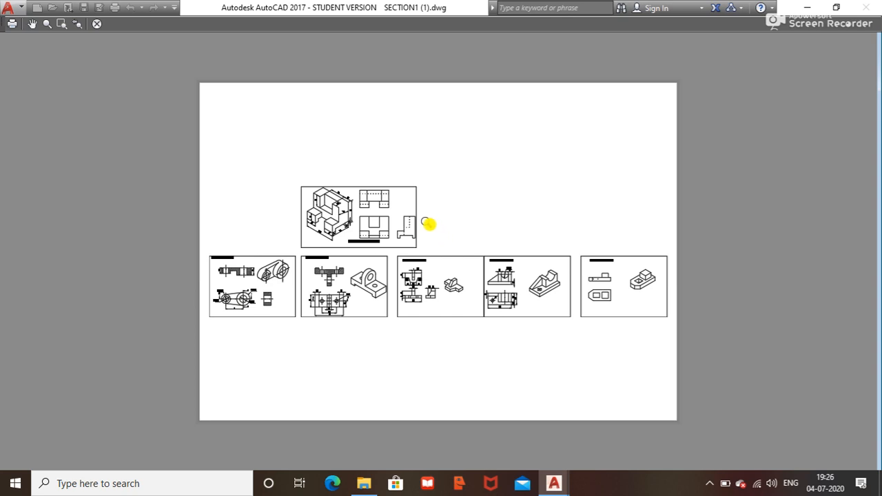
key("Escape")
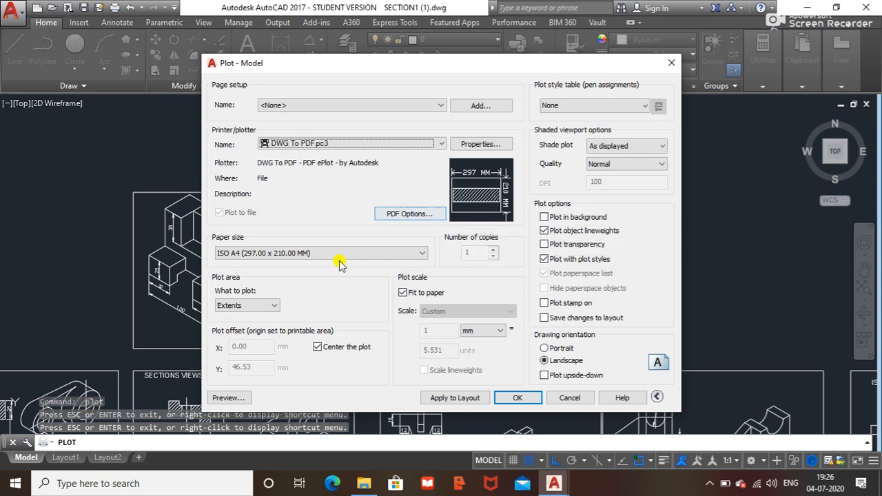
Try Limits as the plot area and preview the plot
left_click(273, 306)
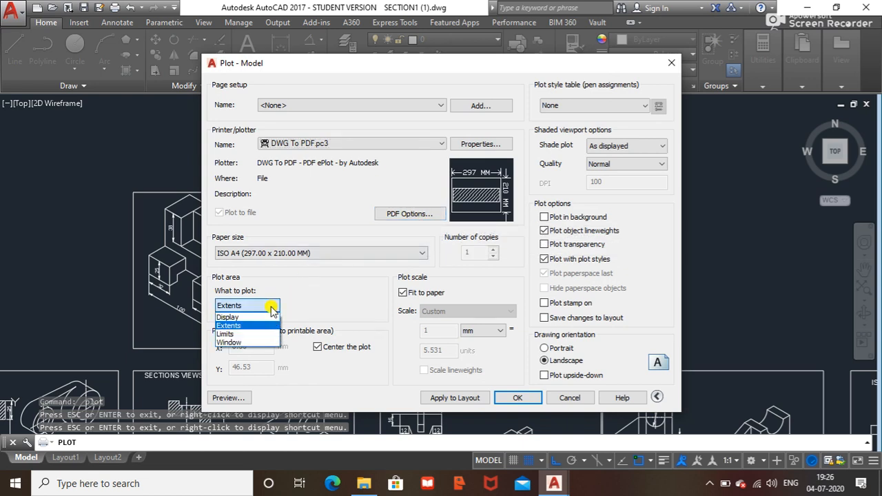
left_click(248, 335)
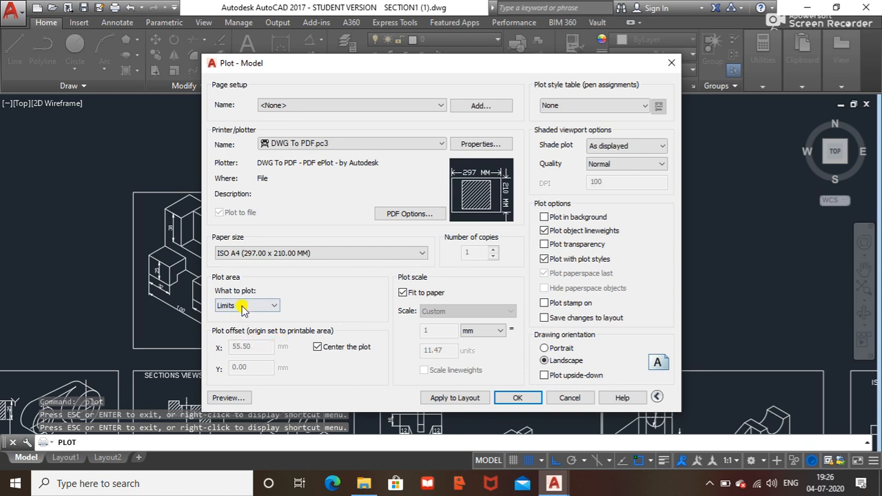
left_click(228, 399)
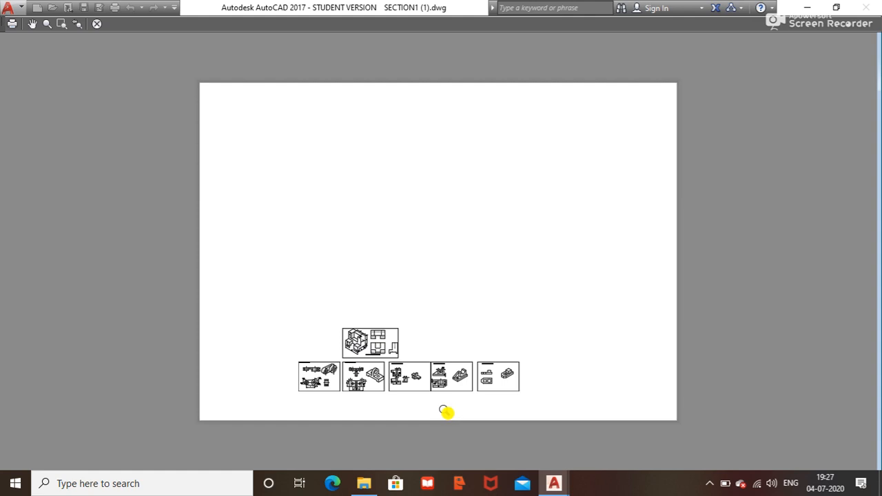
key("Escape")
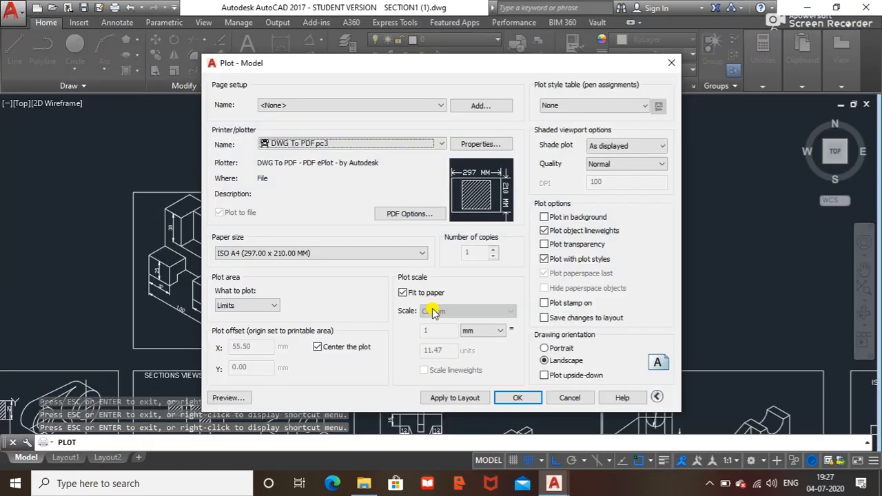
Switch the plot area back to Extents and preview the plot again
left_click(275, 306)
left_click(263, 326)
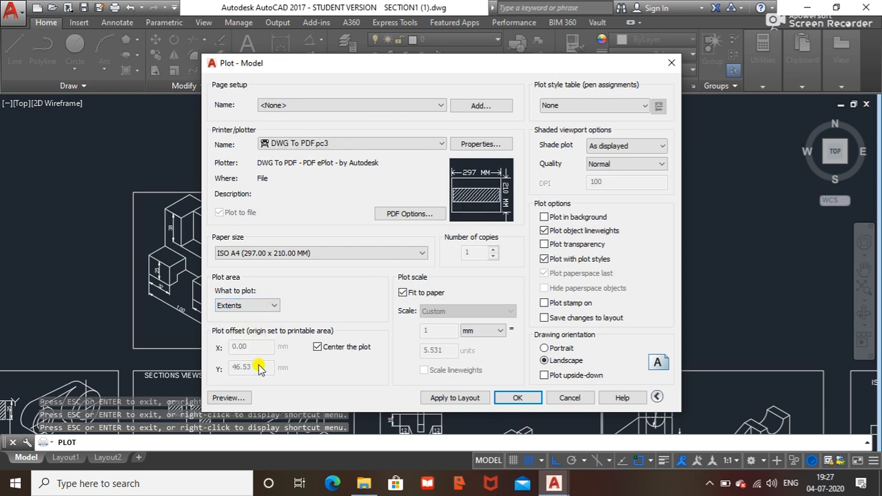
left_click(227, 399)
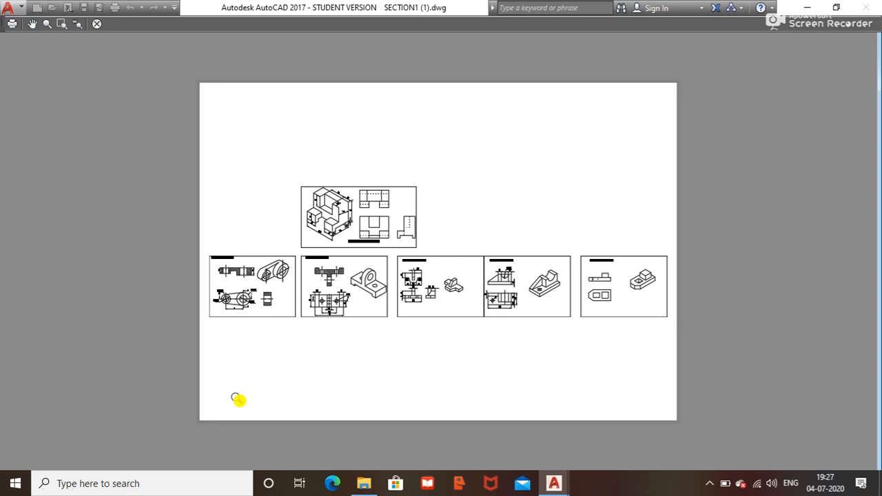
Close the plot preview and settings, and check the model space limits with LIMITS, keeping both existing corners
key("Escape")
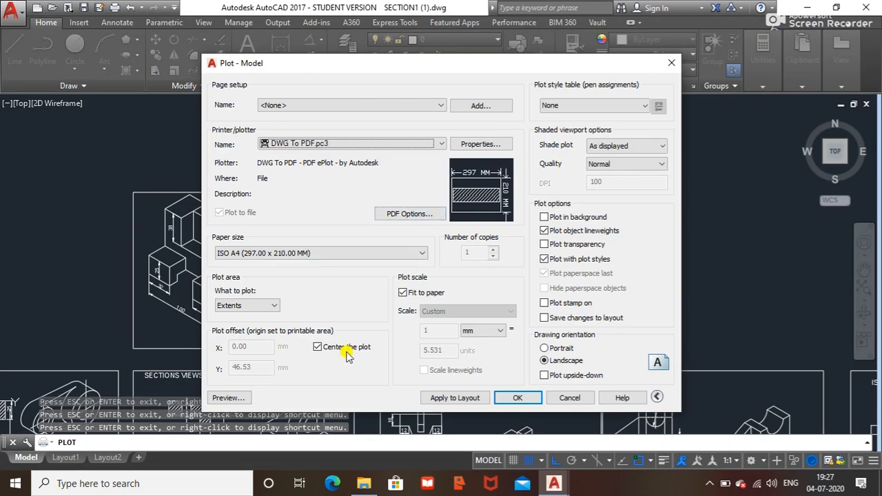
left_click(672, 63)
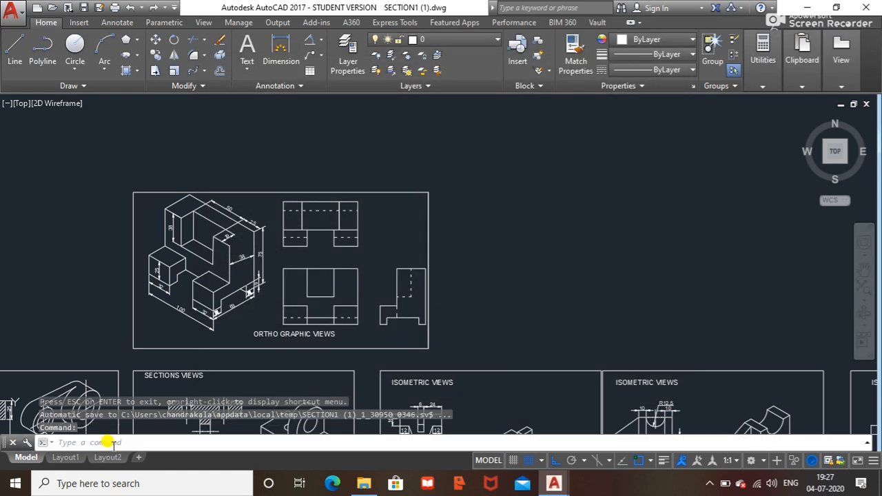
left_click(109, 442)
type("limi")
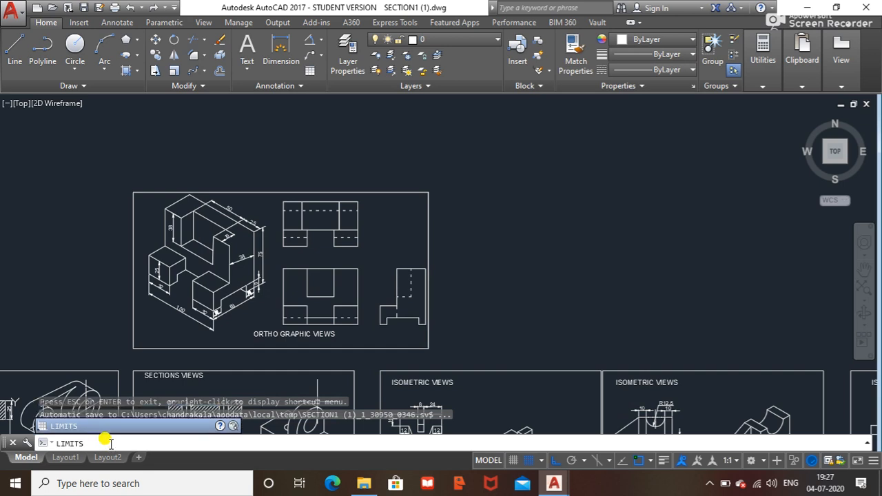
key("Return")
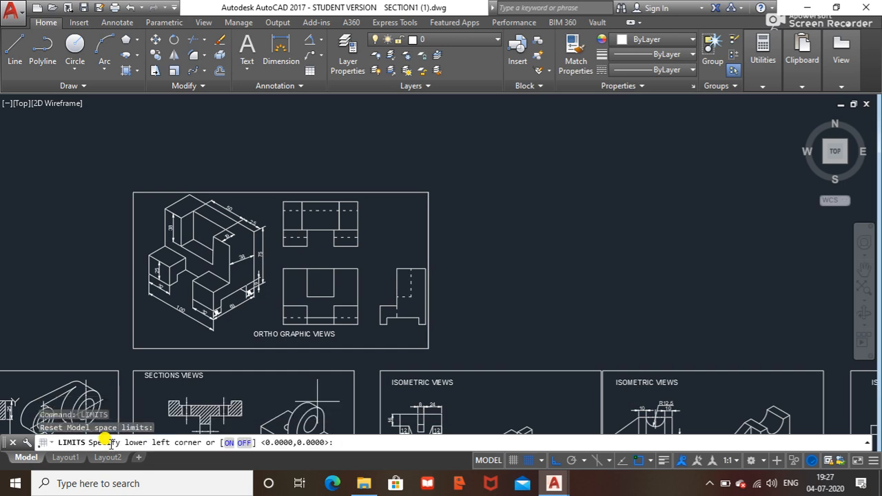
key("Return")
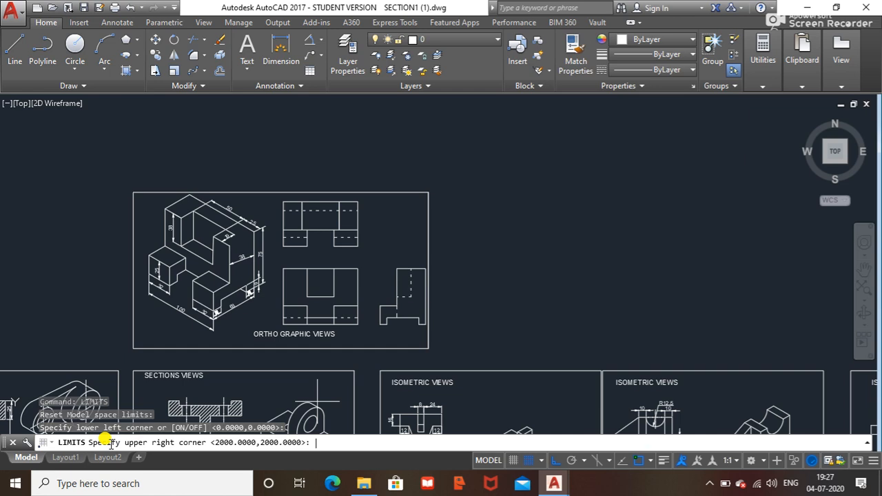
key("Return")
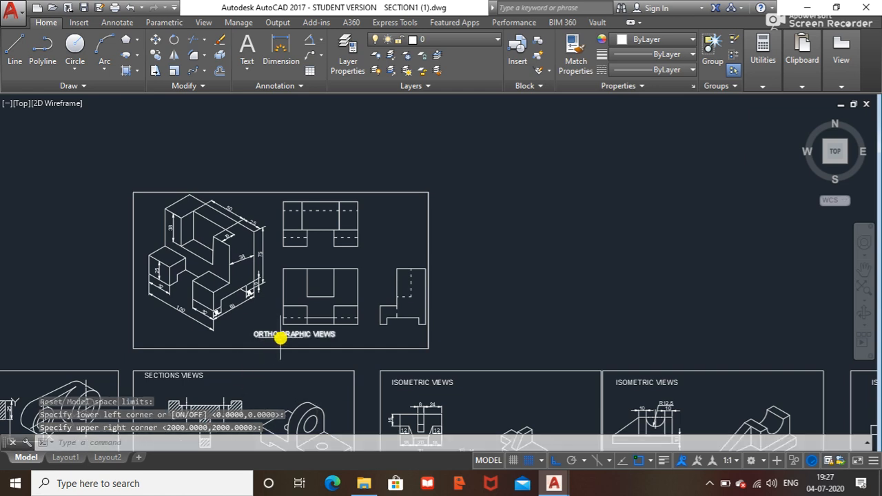
Reopen the plot settings and reload the page setup from the previous plot
key("ctrl+p")
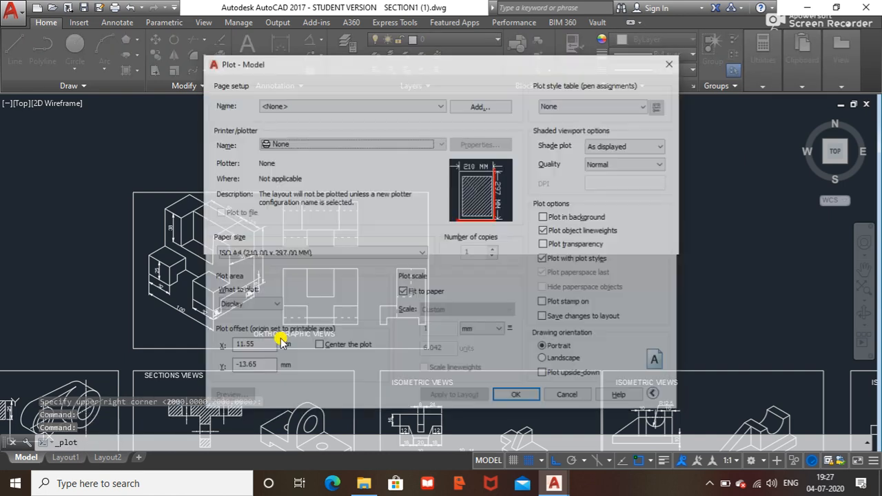
left_click(426, 255)
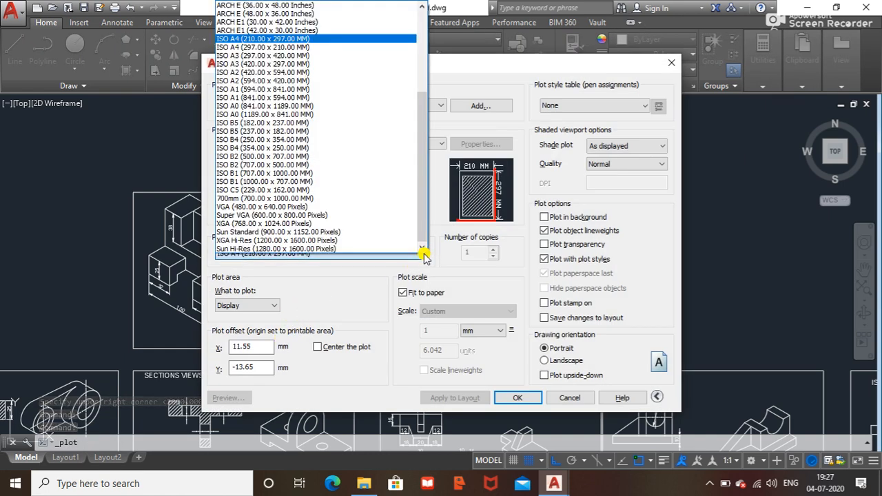
left_click(384, 282)
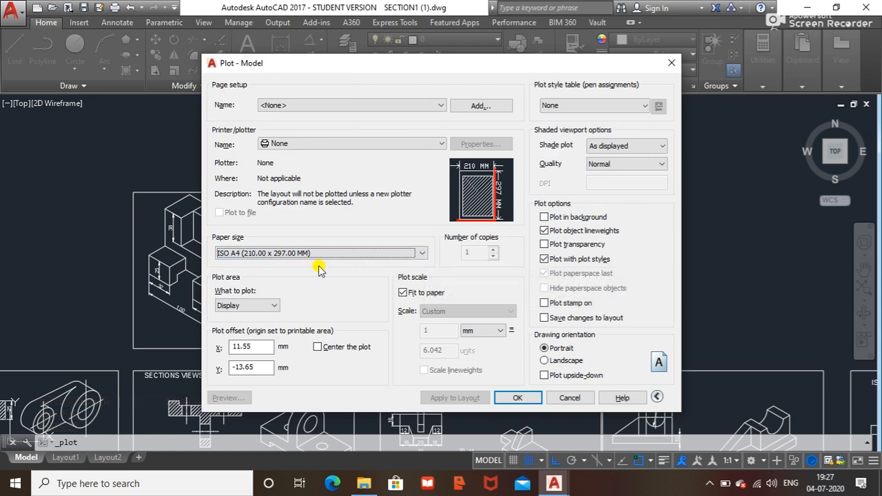
left_click(437, 107)
left_click(392, 123)
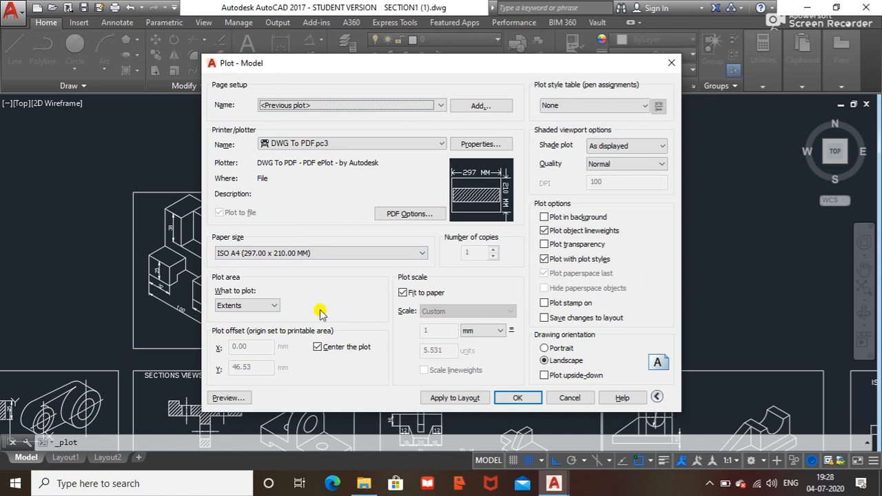
Set the plot area to Window, picking opposite corners of the frame around the orthographic views
left_click(275, 306)
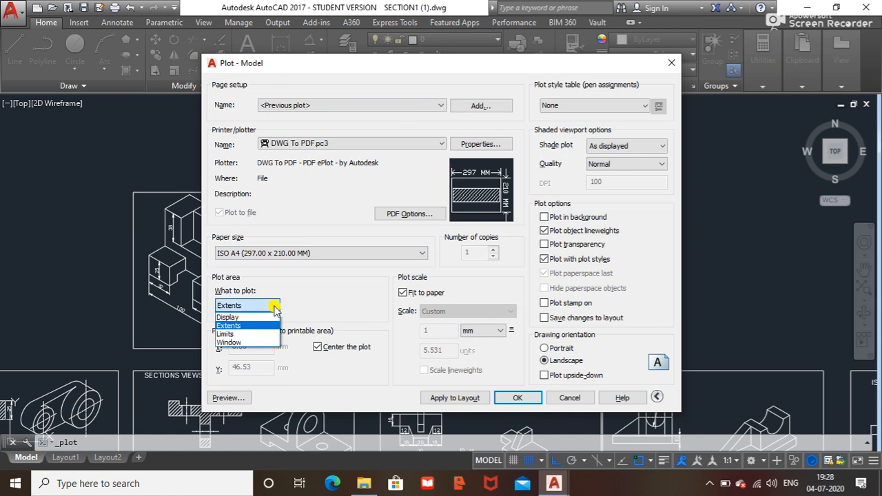
left_click(238, 342)
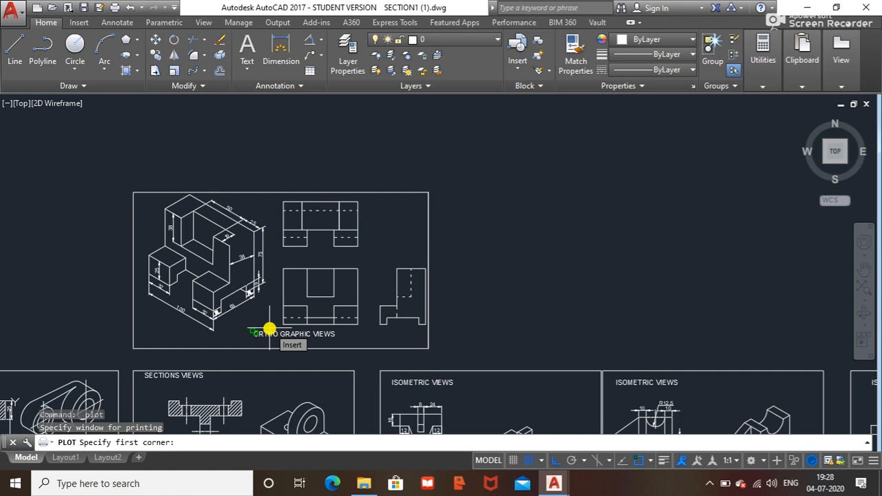
left_click(429, 193)
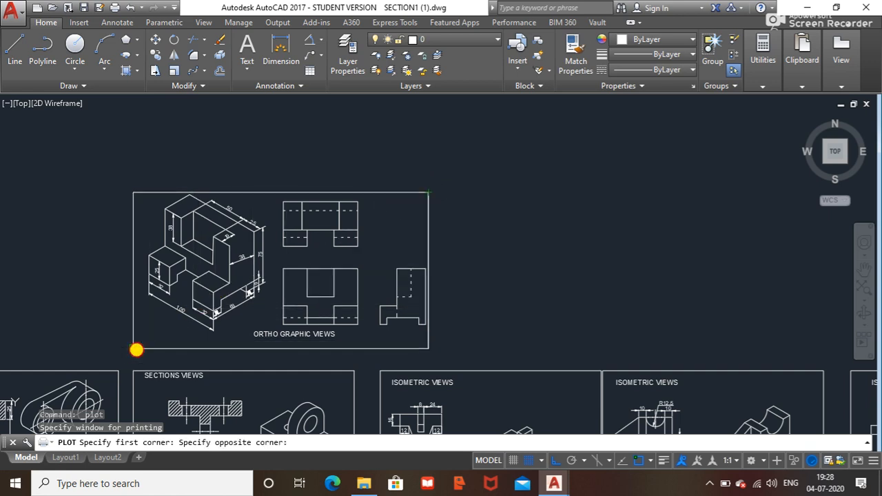
left_click(136, 350)
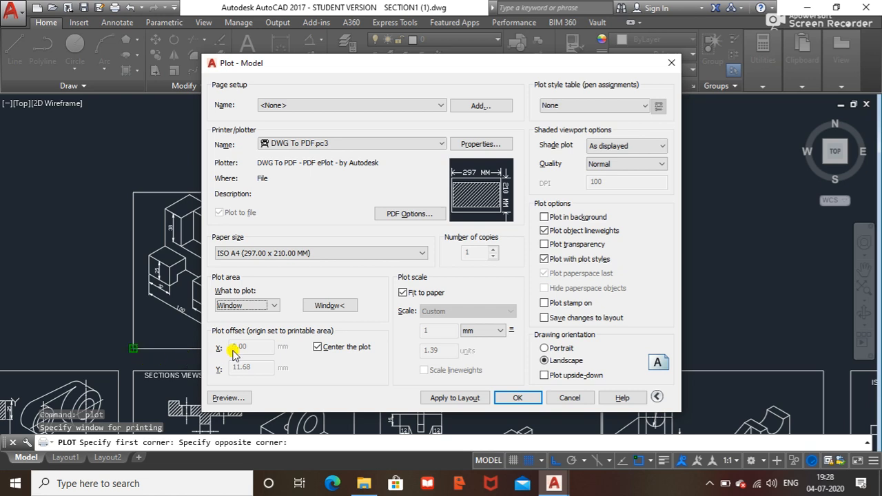
Turn off centering for the windowed plot and preview it
left_click(316, 348)
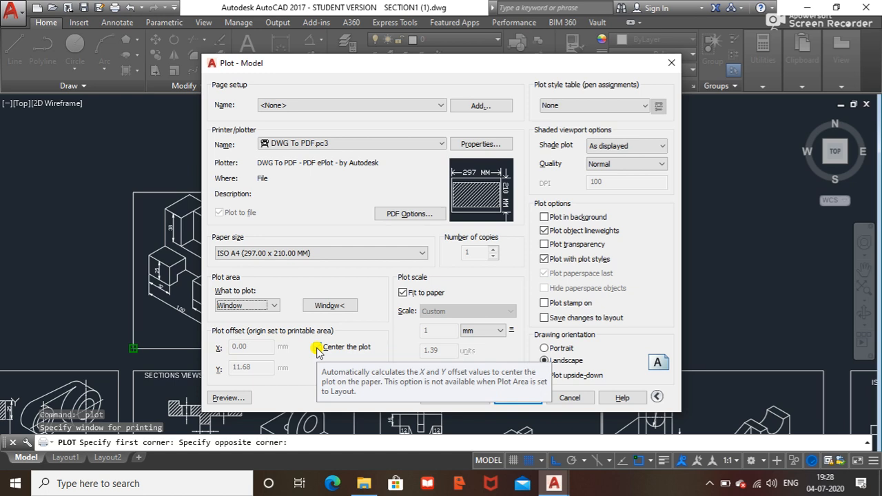
left_click(317, 348)
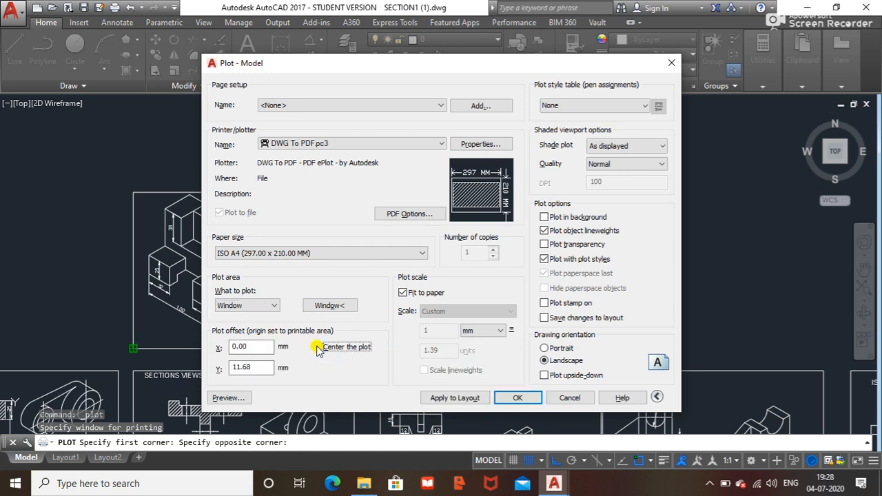
left_click(231, 397)
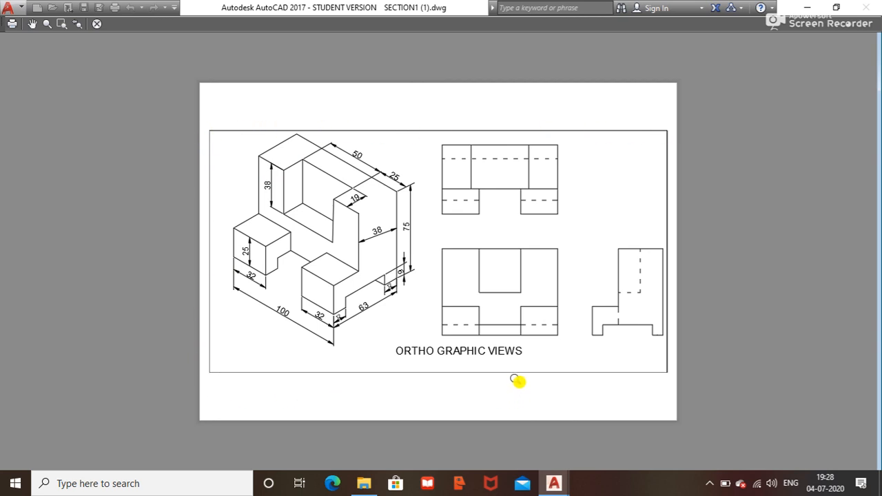
key("Escape")
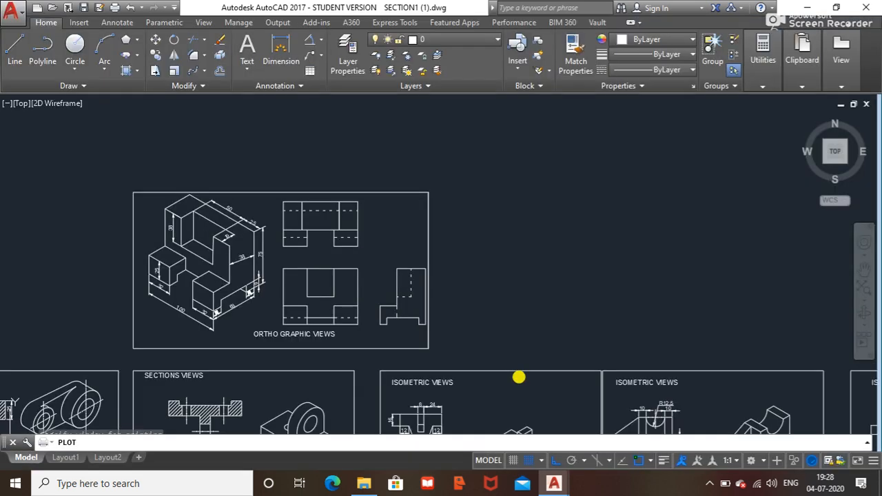
left_click(422, 304)
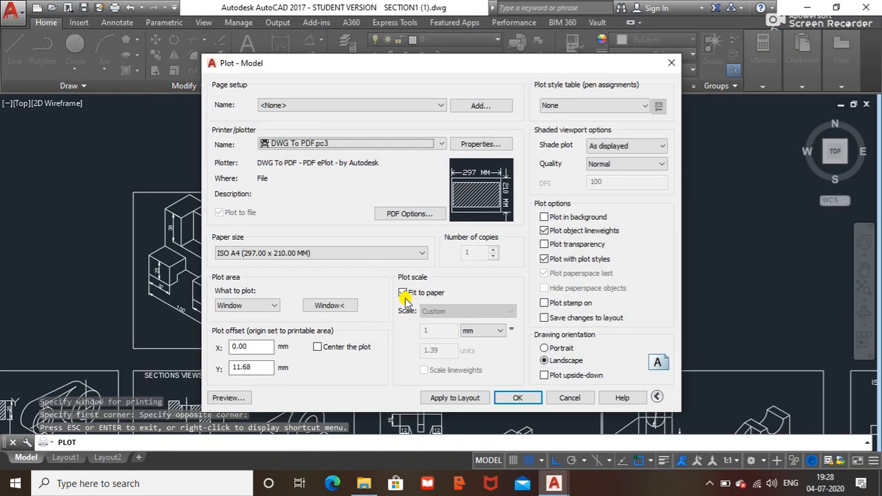
Turn centering back on for the windowed plot and preview it again
left_click(318, 348)
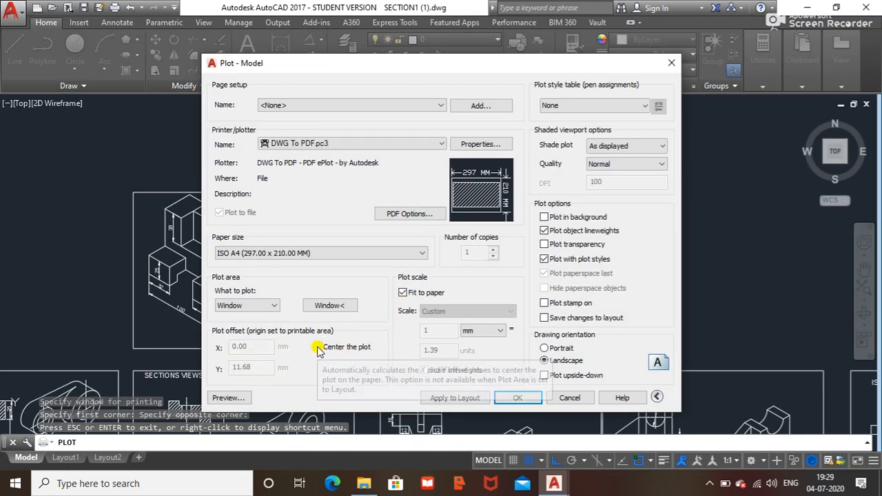
left_click(231, 399)
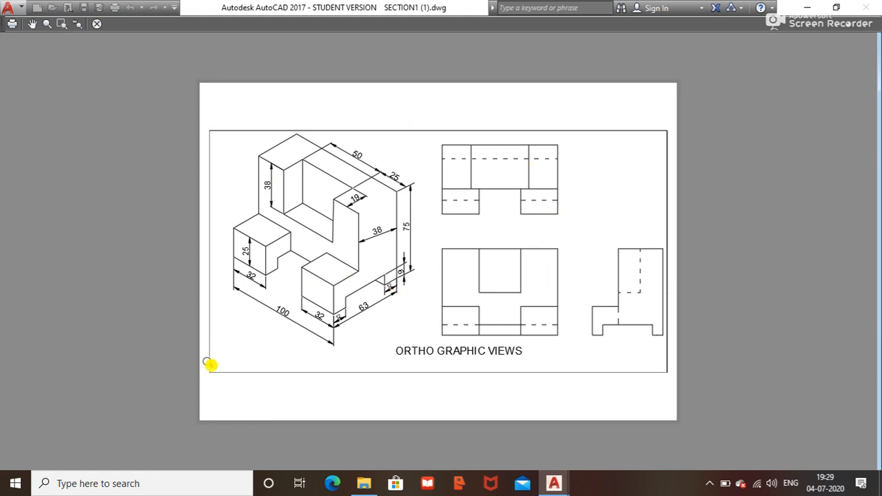
key("Escape")
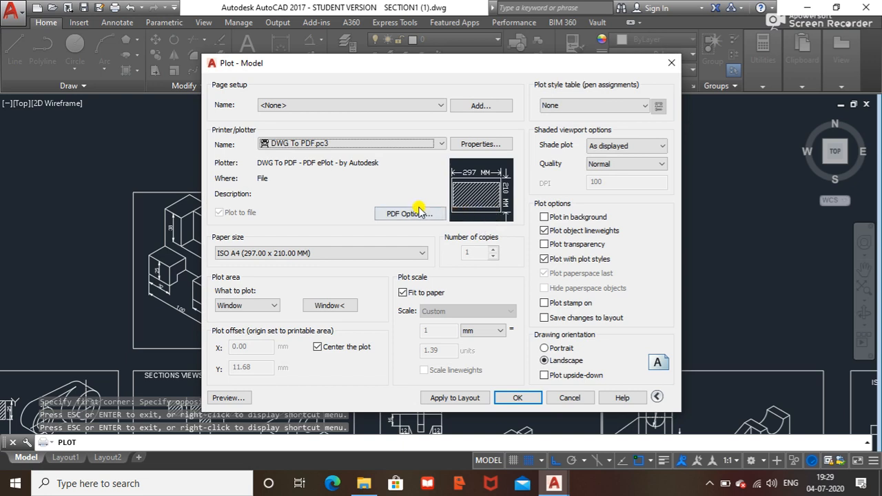
Set up an uncentered portrait plot on ISO A4 (210.00 x 297.00 MM) paper and preview it
left_click(420, 252)
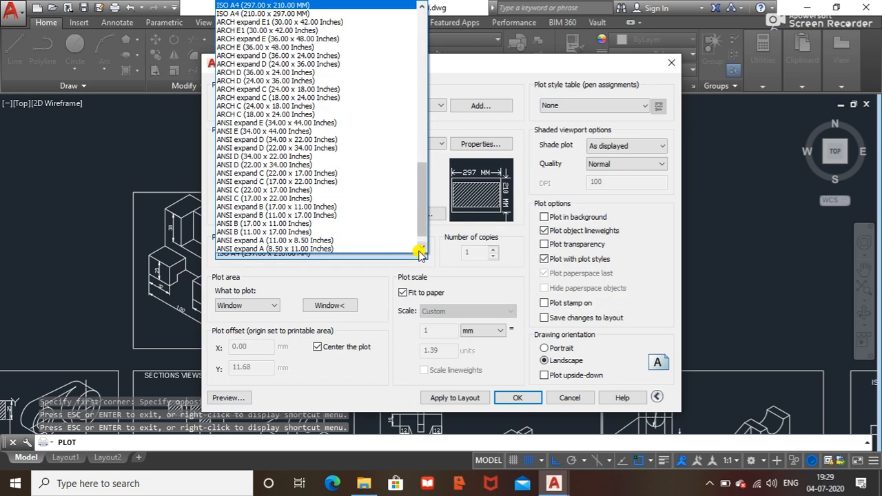
scroll(369, 216, "up", 3)
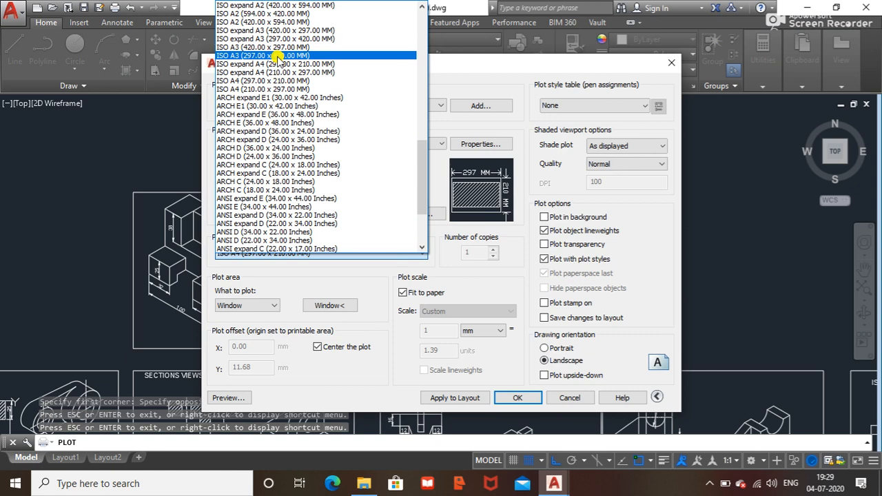
left_click(258, 89)
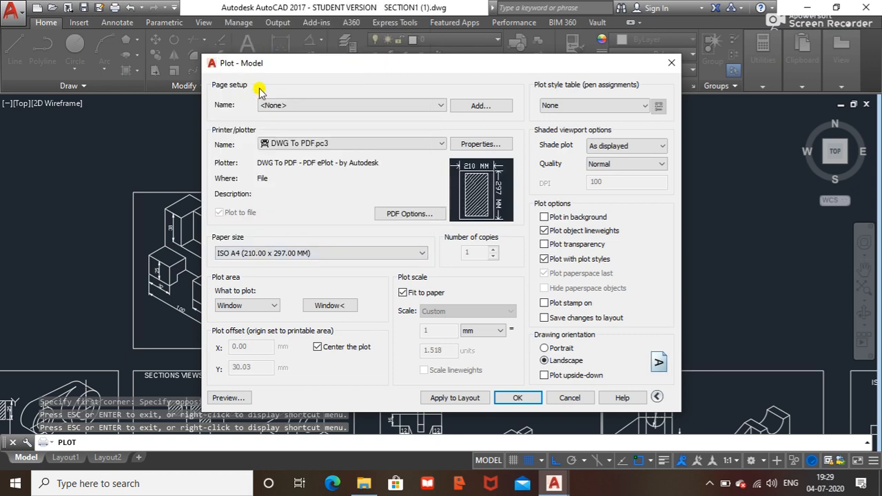
left_click(317, 349)
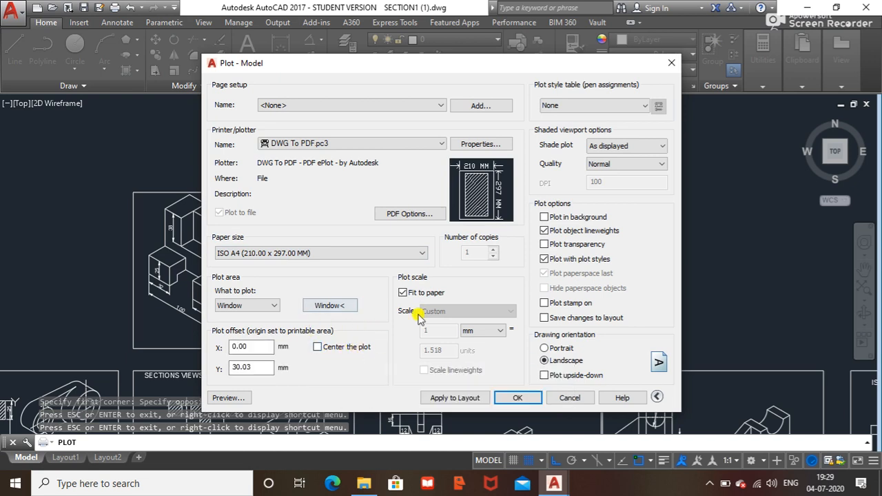
left_click(545, 349)
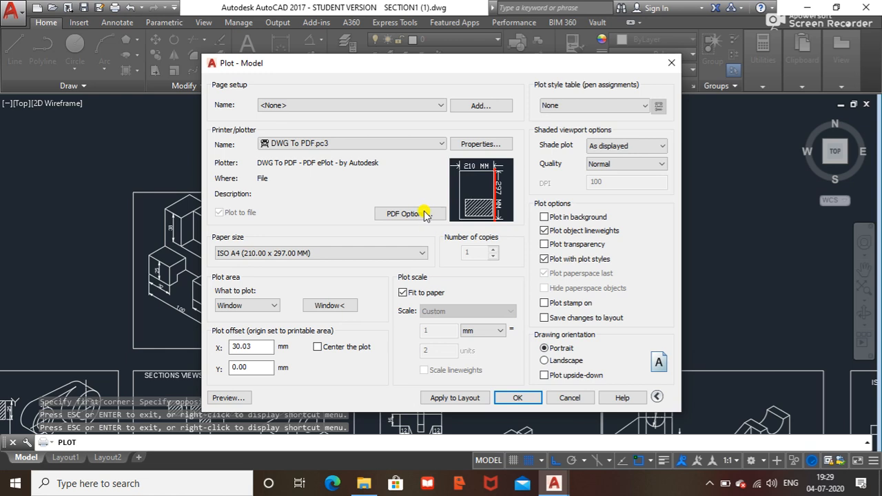
left_click(227, 398)
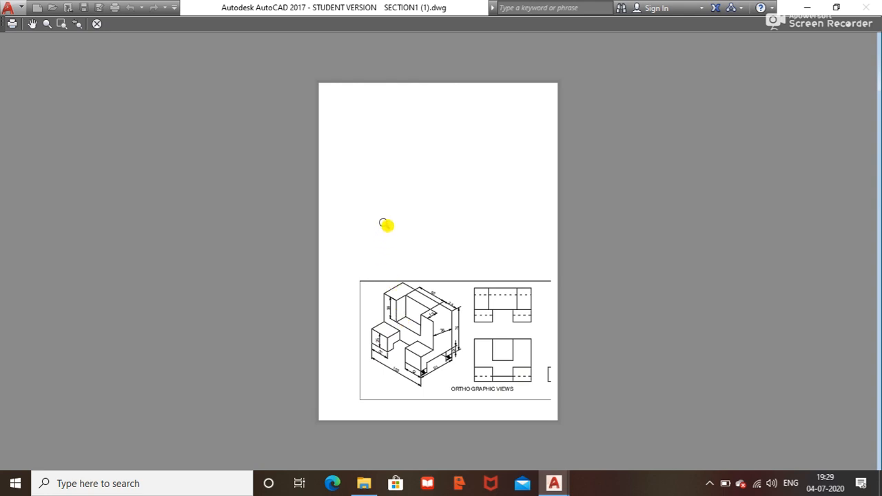
key("Escape")
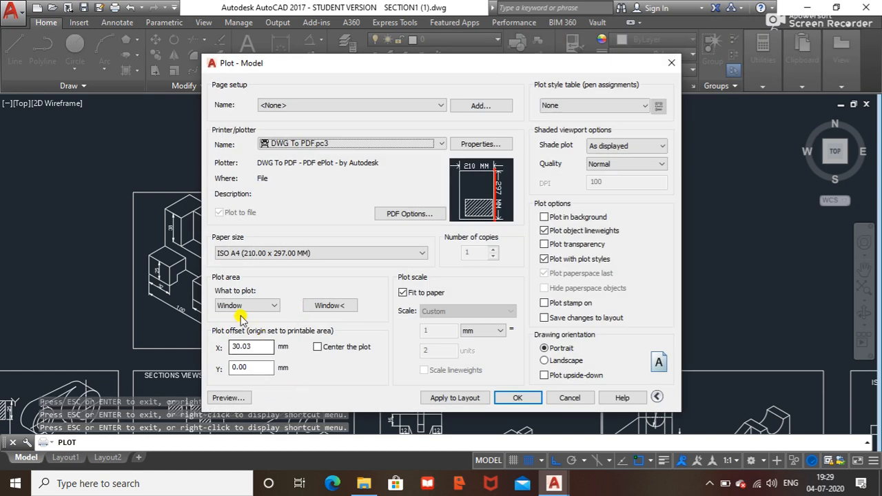
Pick the plot window again around the orthographic views frame and preview the portrait plot
left_click(317, 306)
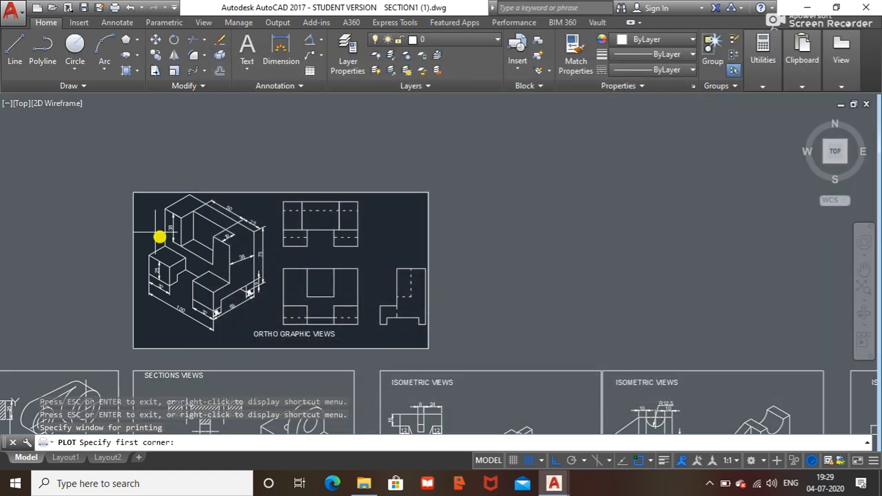
left_click(132, 192)
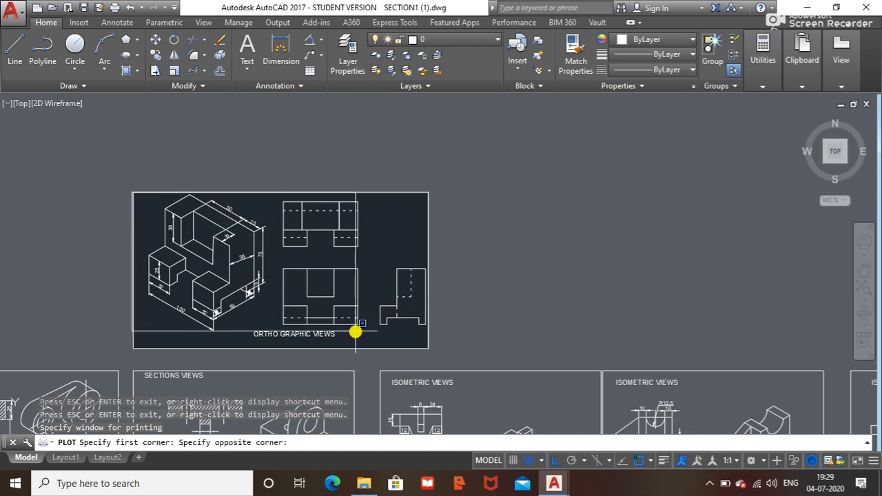
left_click(428, 350)
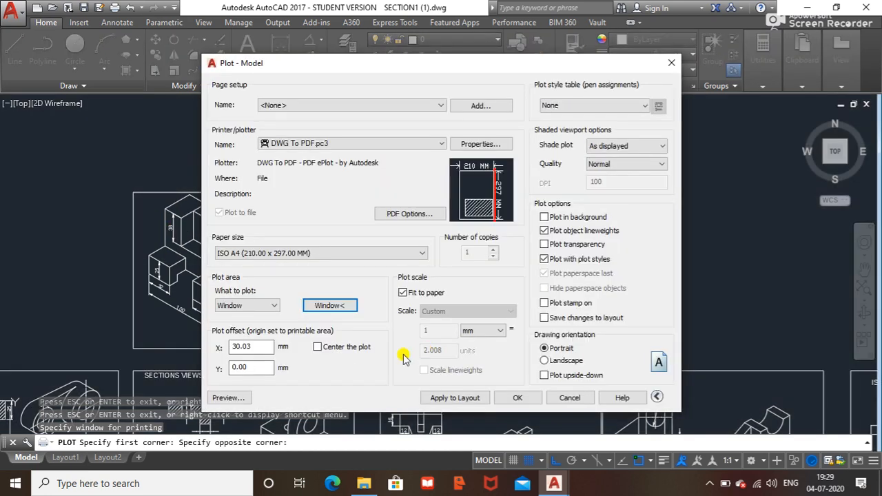
left_click(227, 398)
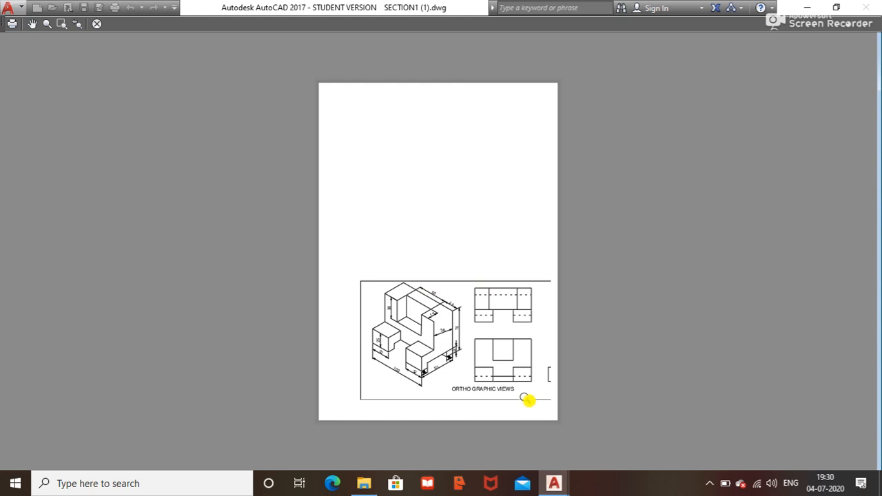
key("Escape")
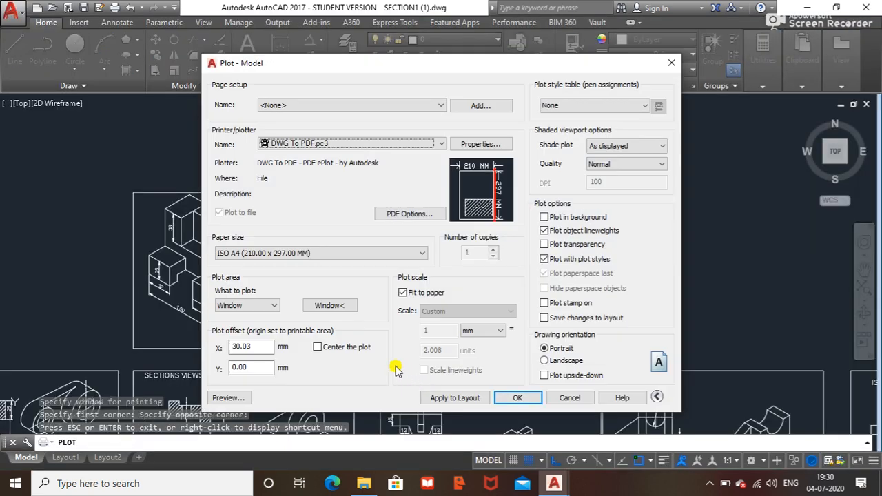
Center the windowed portrait plot on the paper and preview it
left_click(317, 347)
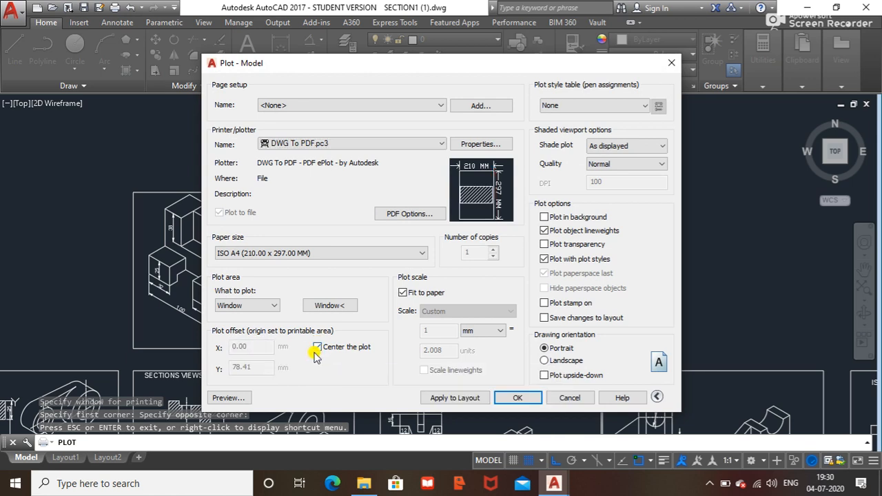
left_click(231, 397)
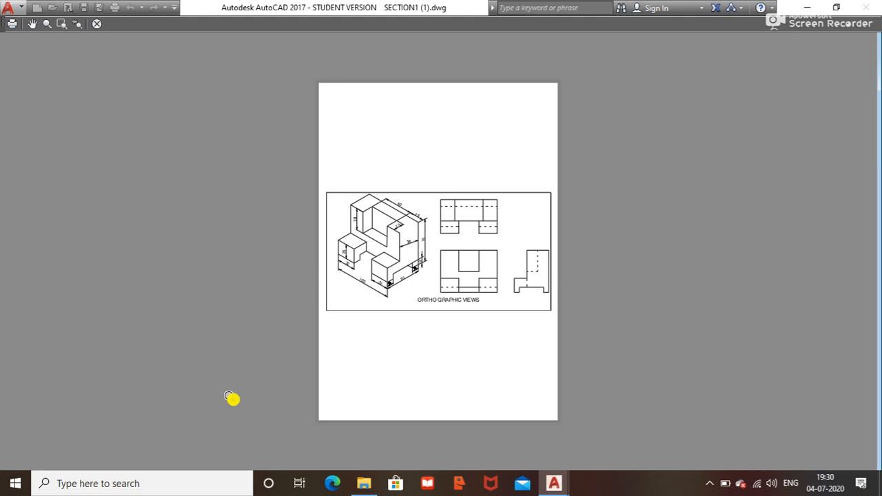
key("Escape")
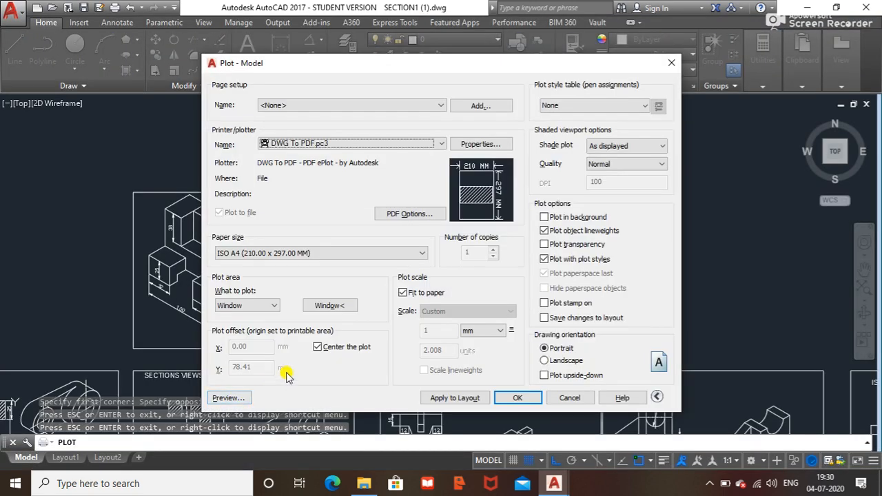
Set the plot to landscape orientation on ISO A4 (297.00 x 210.00 MM) paper
left_click(546, 361)
left_click(422, 253)
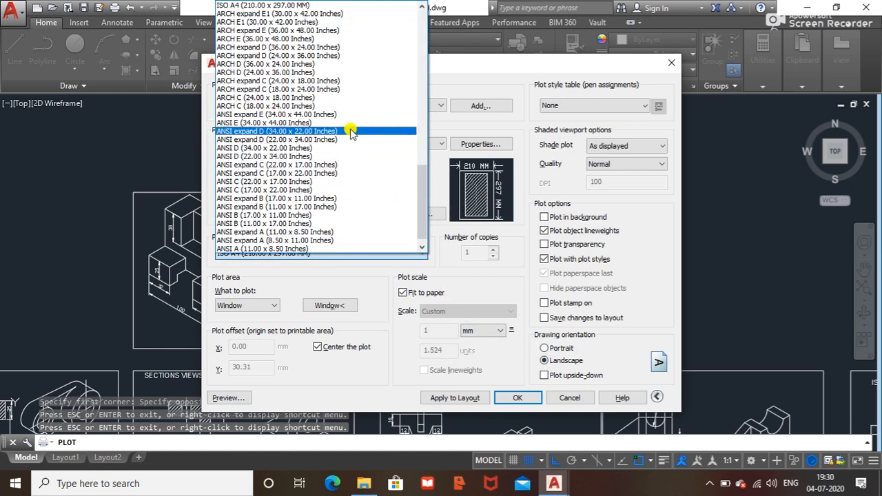
scroll(296, 147, "up", 2)
scroll(296, 146, "up", 2)
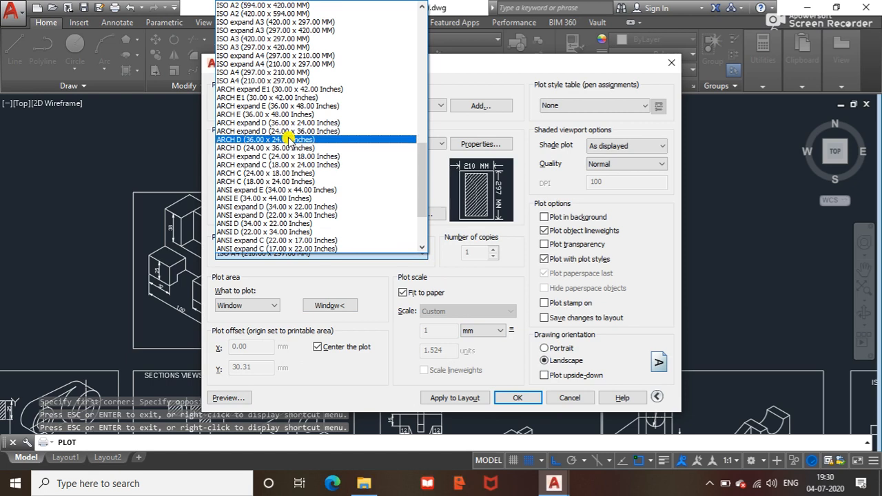
scroll(286, 141, "up", 3)
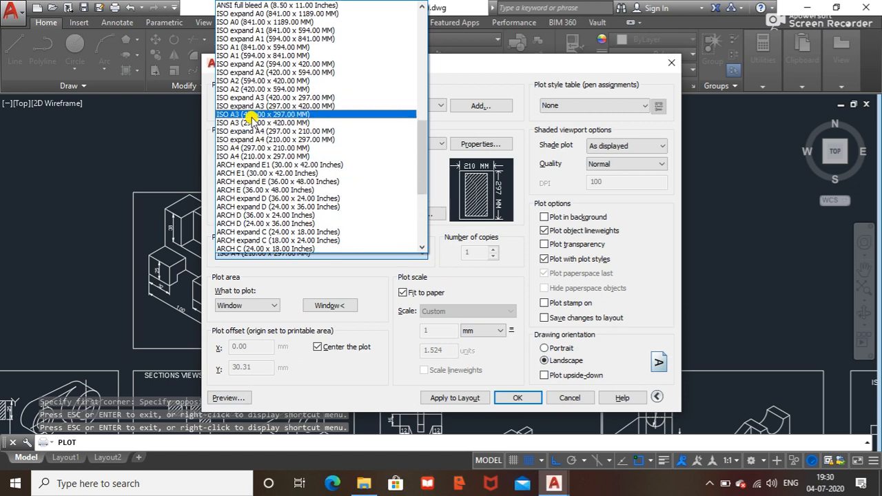
scroll(252, 123, "up", 3)
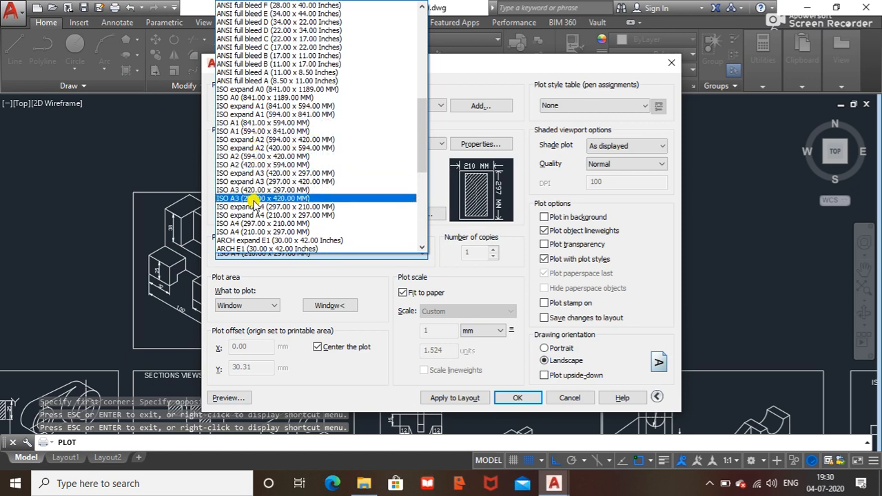
left_click(250, 224)
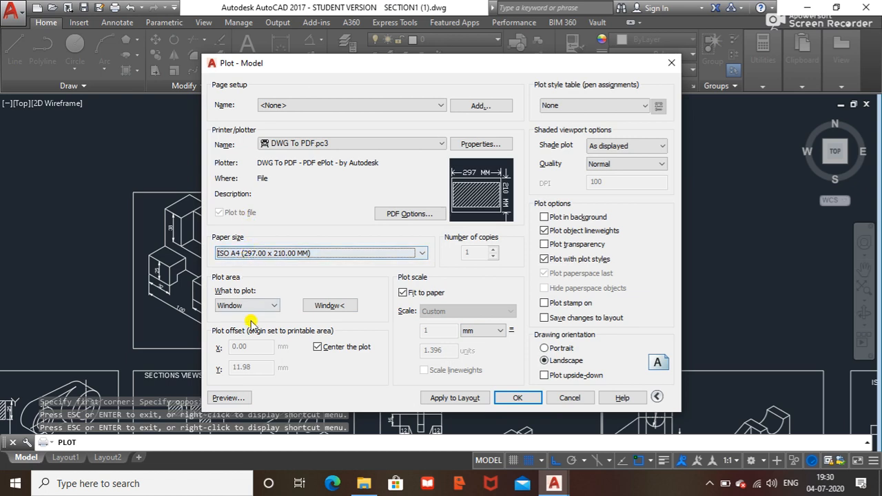
Pick the plot window exactly at the corners of the orthographic views frame and preview the landscape plot
left_click(331, 305)
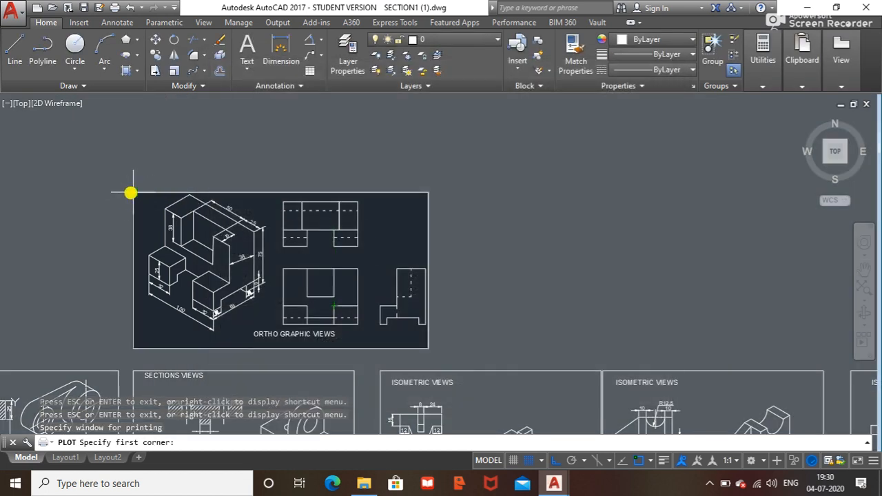
left_click(133, 193)
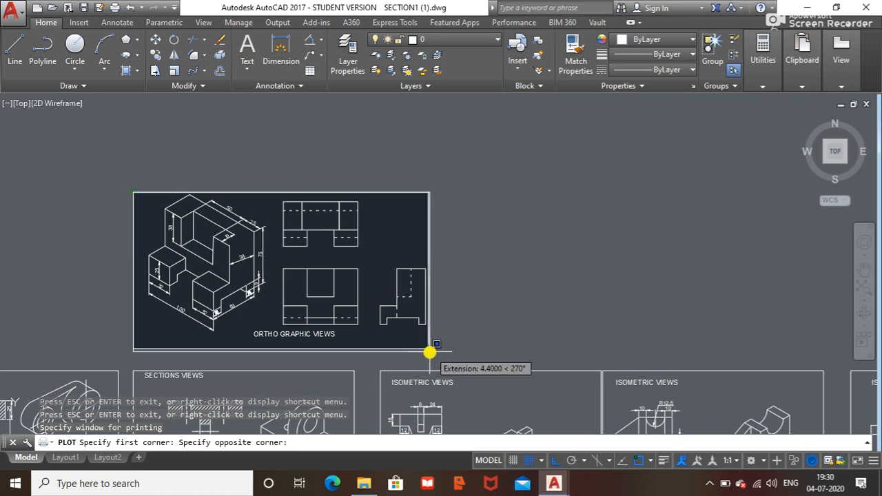
left_click(428, 349)
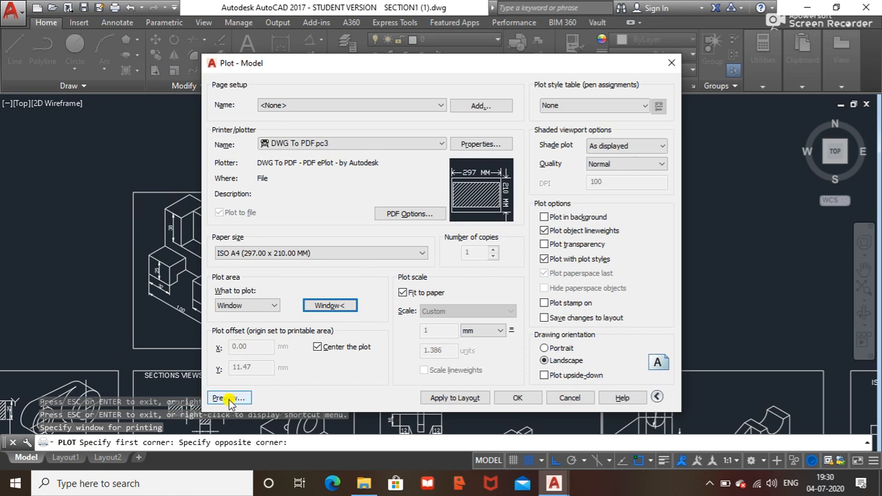
left_click(229, 400)
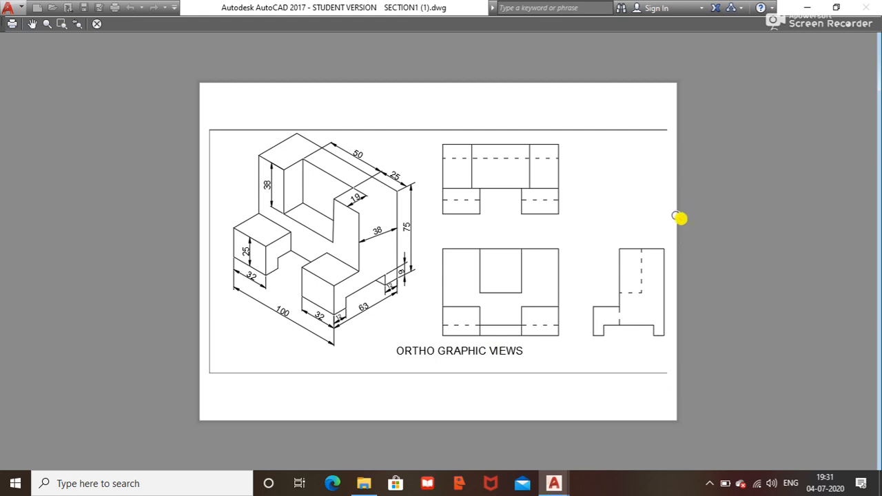
key("Escape")
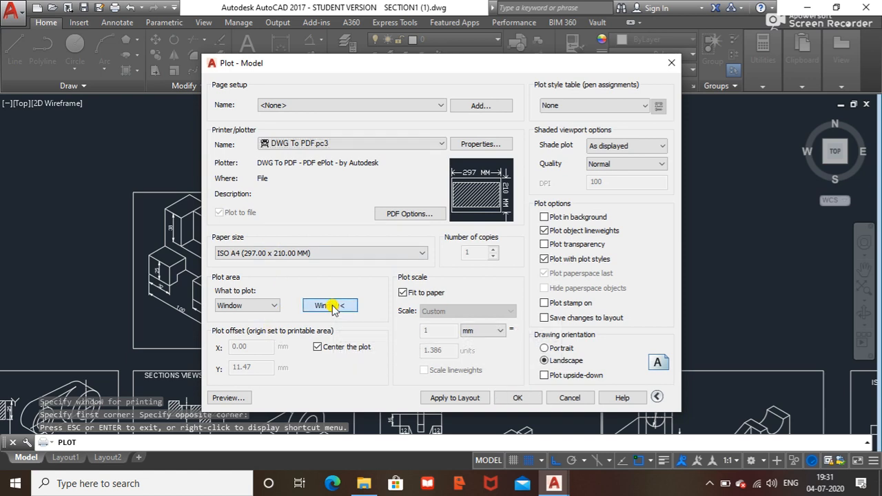
Pick a plot window slightly outside the orthographic views frame and preview the landscape plot
left_click(333, 308)
left_click(127, 186)
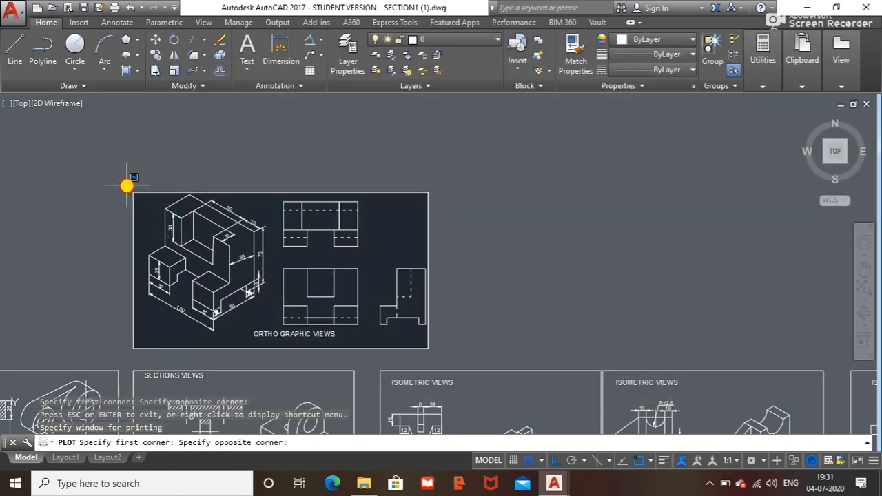
left_click(435, 354)
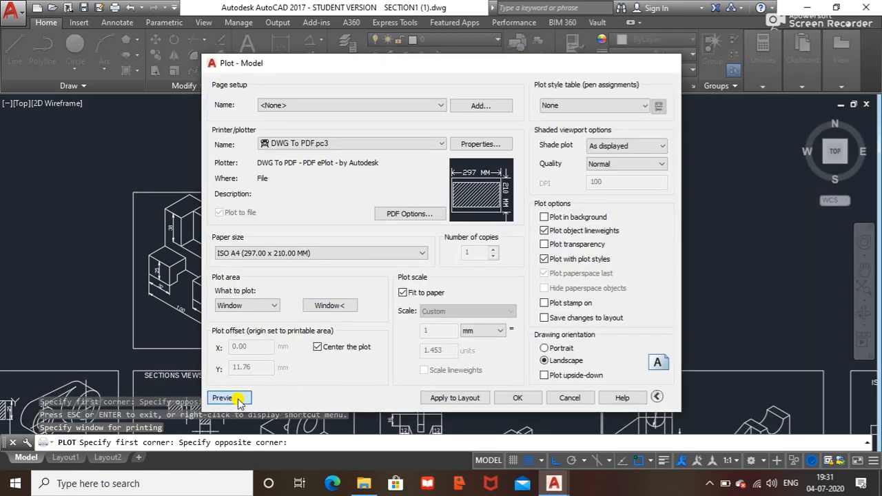
left_click(227, 398)
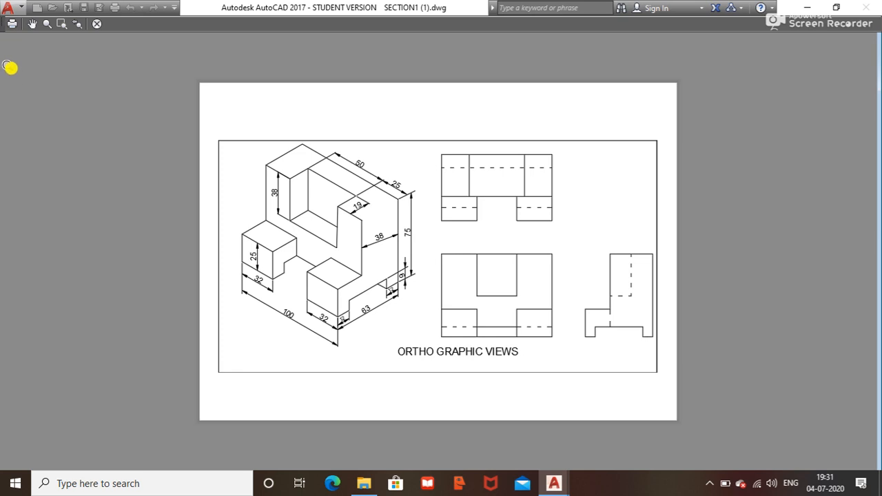
Plot the previewed sheet to a PDF saved on the Desktop as testingpdf
left_click(15, 25)
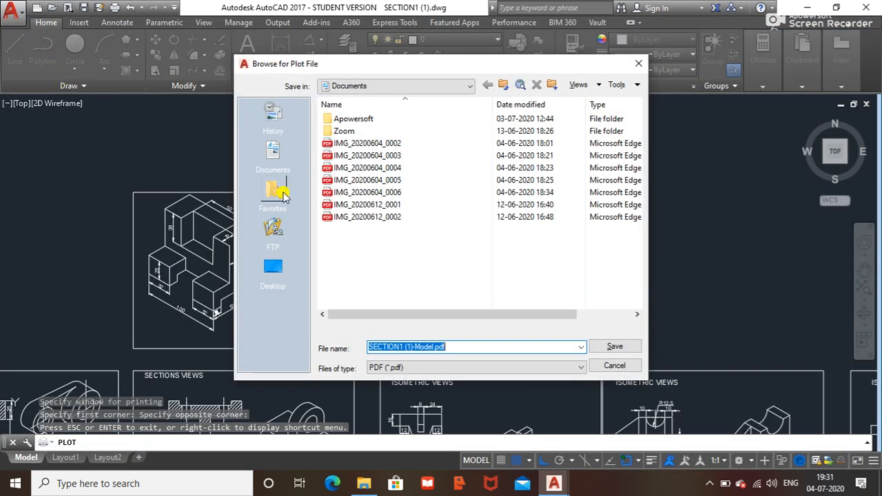
left_click(271, 269)
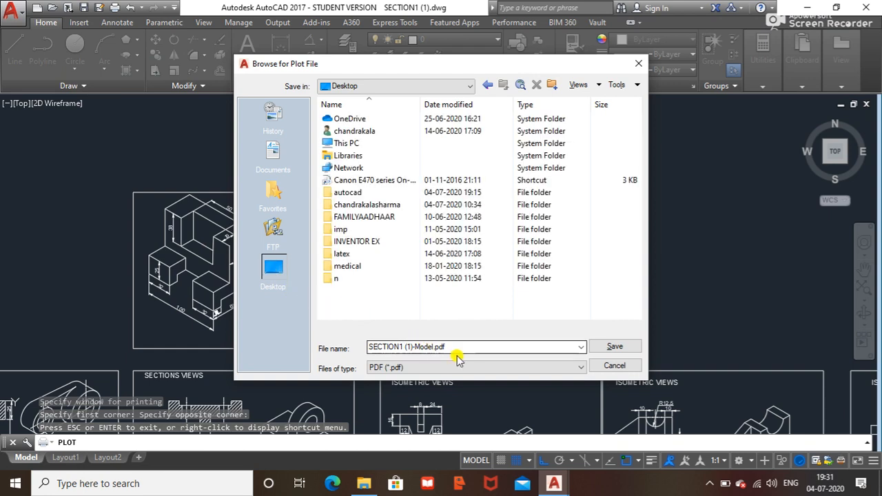
left_click_drag(454, 347, 371, 343)
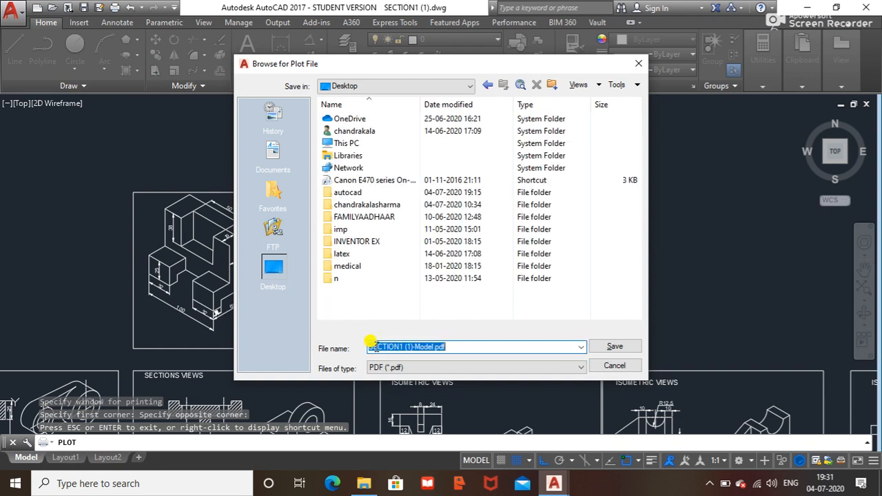
key("BackSpace")
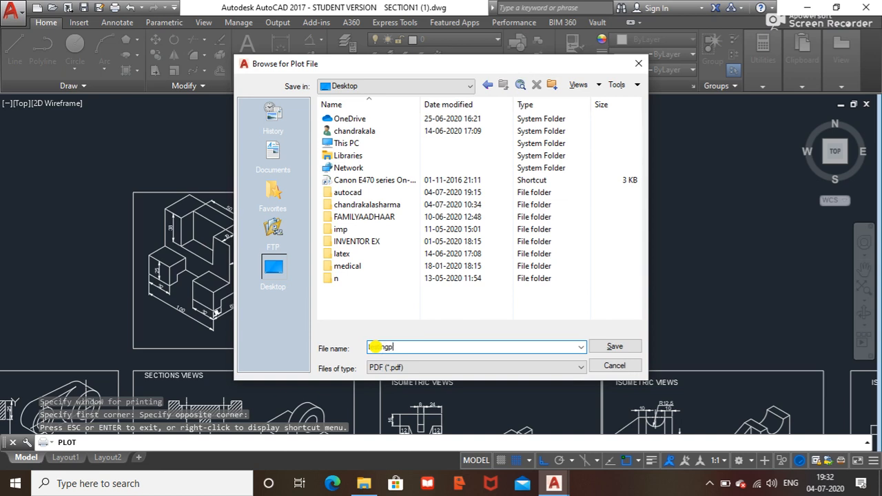
type("testingpdf")
left_click(616, 347)
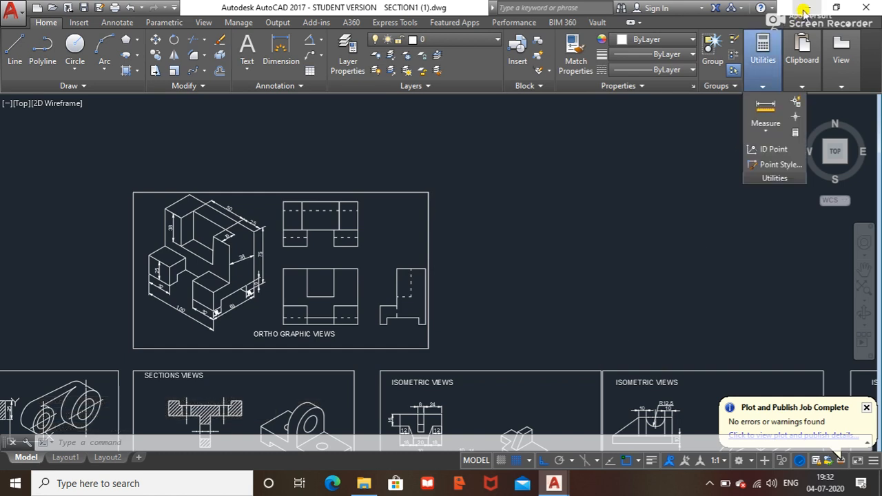
Open the testingpdf file from the desktop and look over the whole plotted orthographic views page
left_click(806, 7)
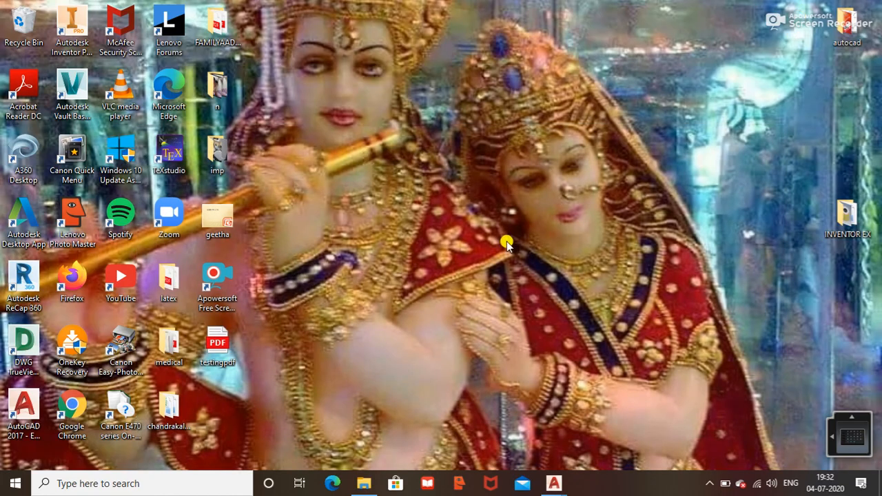
left_click(228, 347)
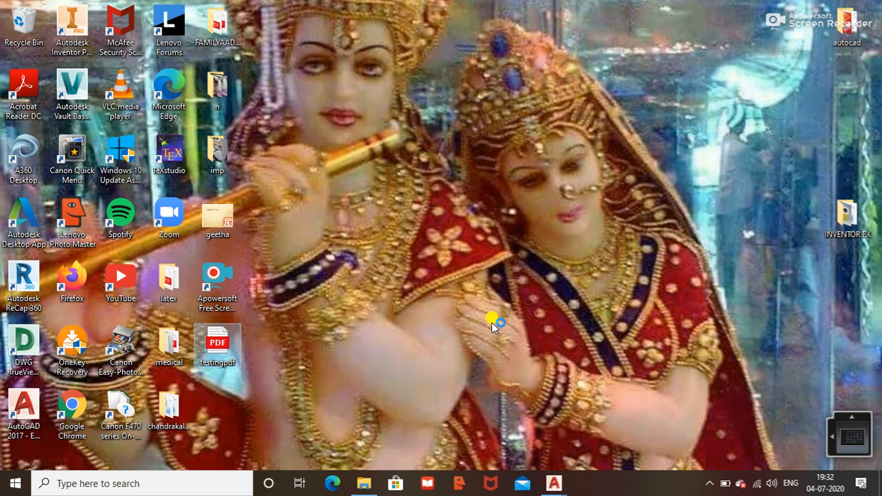
left_click(554, 483)
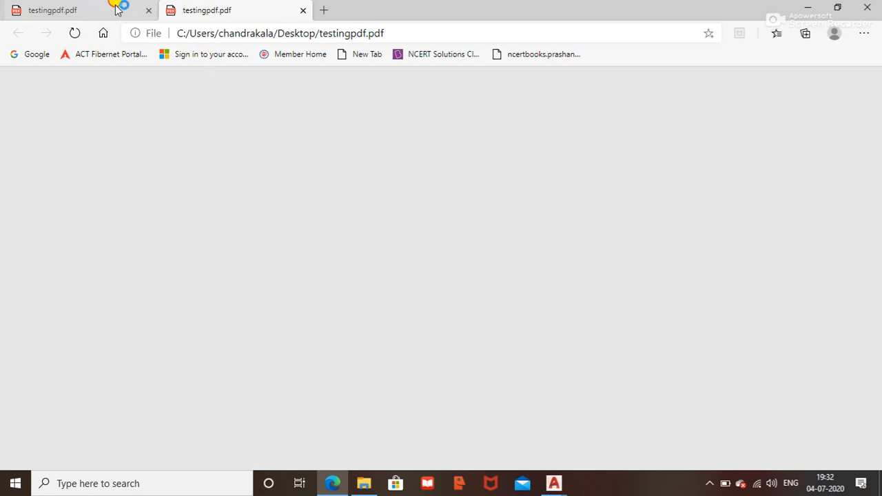
left_click(94, 12)
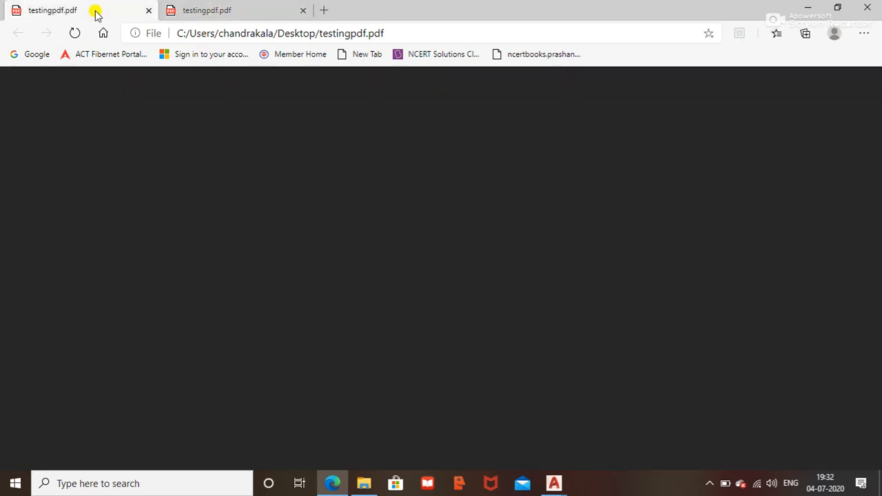
left_click(245, 10)
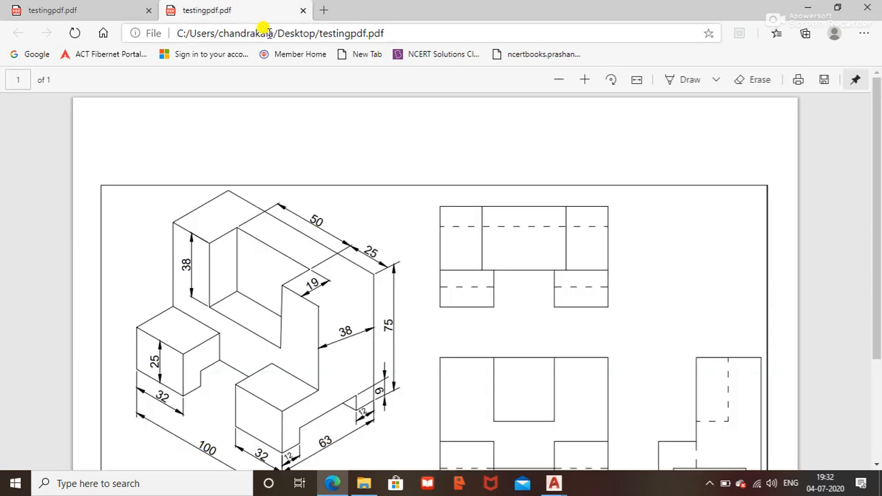
scroll(567, 225, "down", 3)
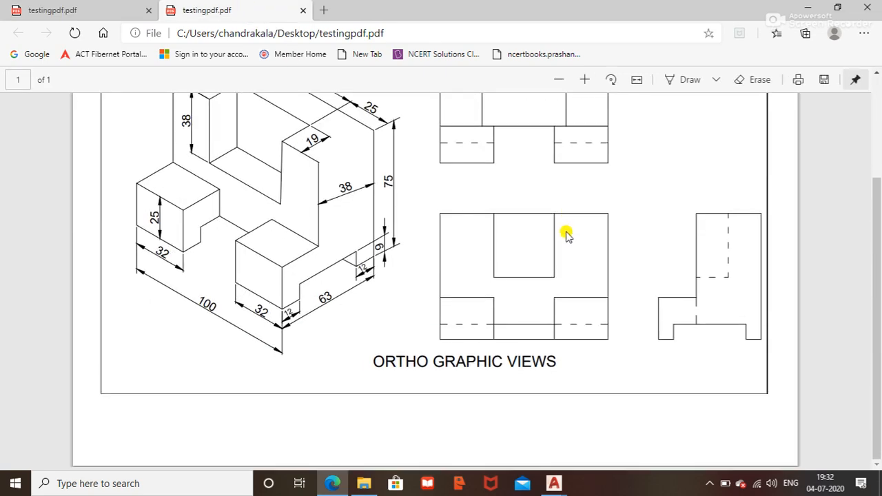
scroll(567, 237, "up", 3)
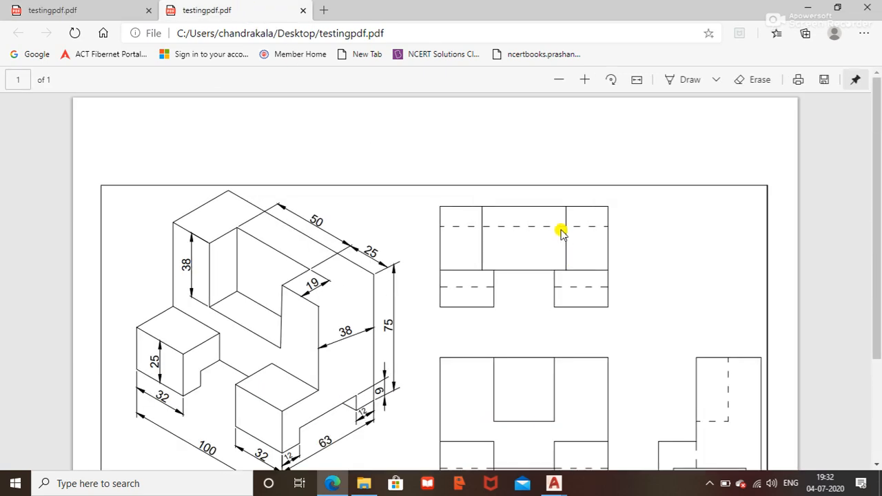
scroll(559, 234, "down", 3)
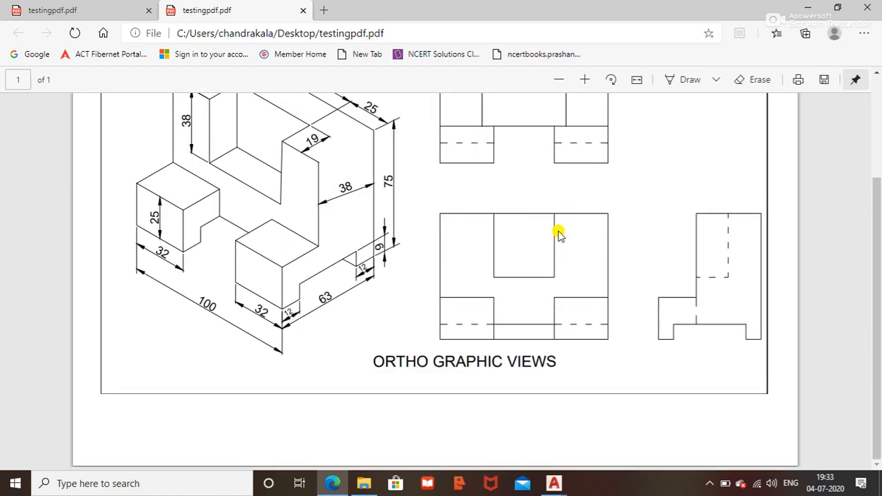
scroll(556, 248, "up", 3)
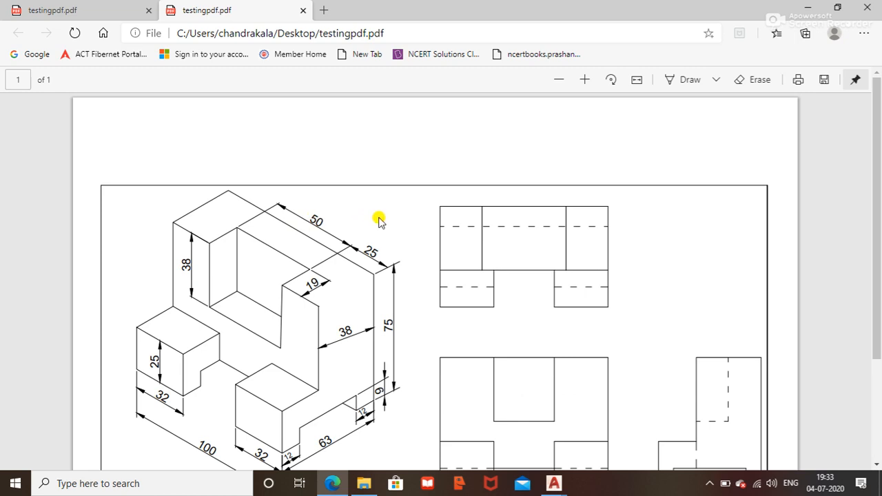
Switch back to the SECTION1 (1).dwg drawing in AutoCAD and maximize its window
left_click(808, 7)
mouse_move(554, 482)
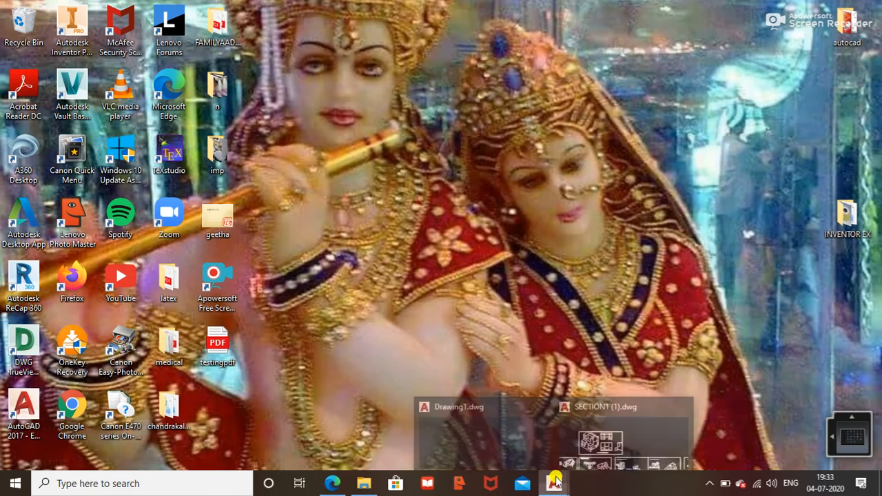
left_click(638, 444)
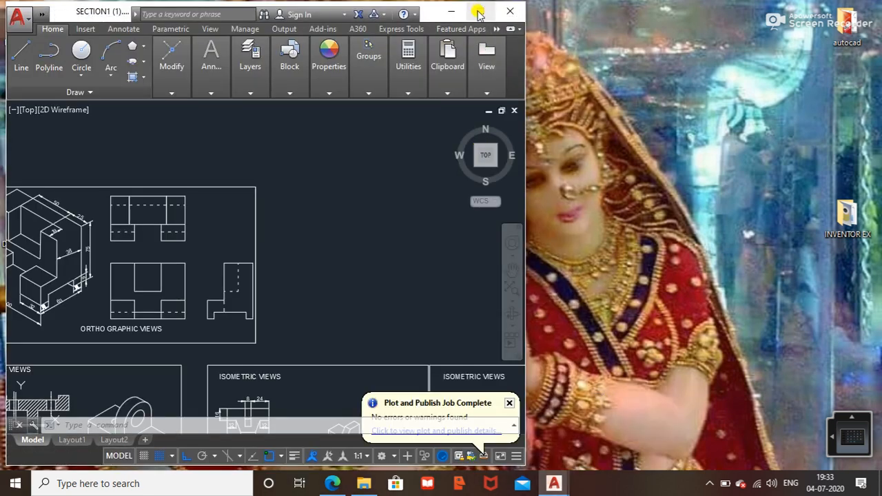
left_click(479, 14)
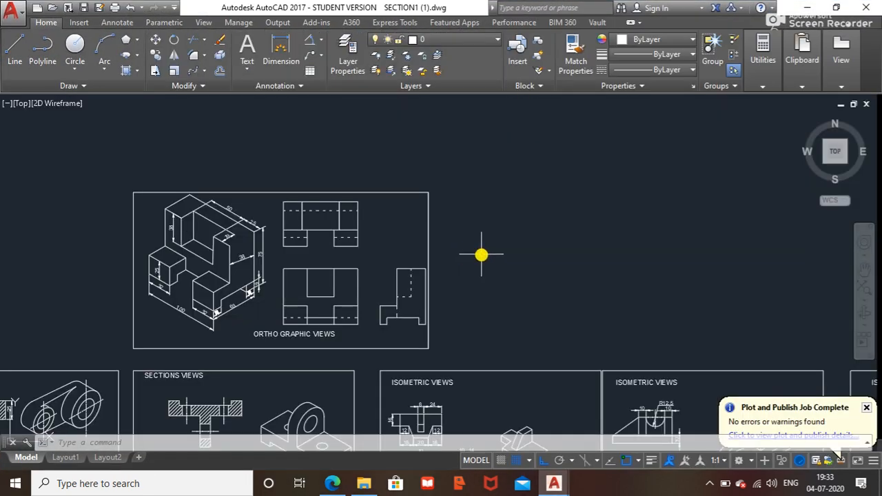